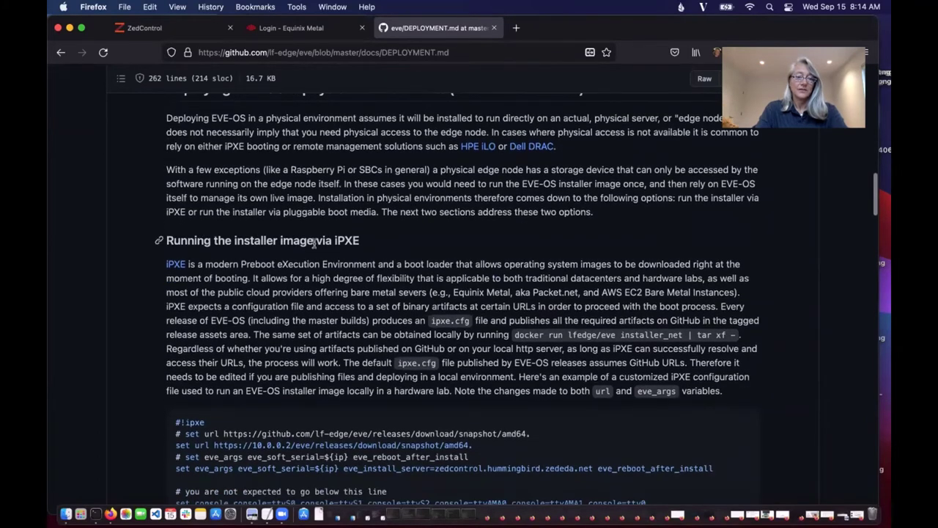
Log in to Equinix Metal and start creating an on-demand server.
{"action": "left_click", "coordinate": [291, 28]}
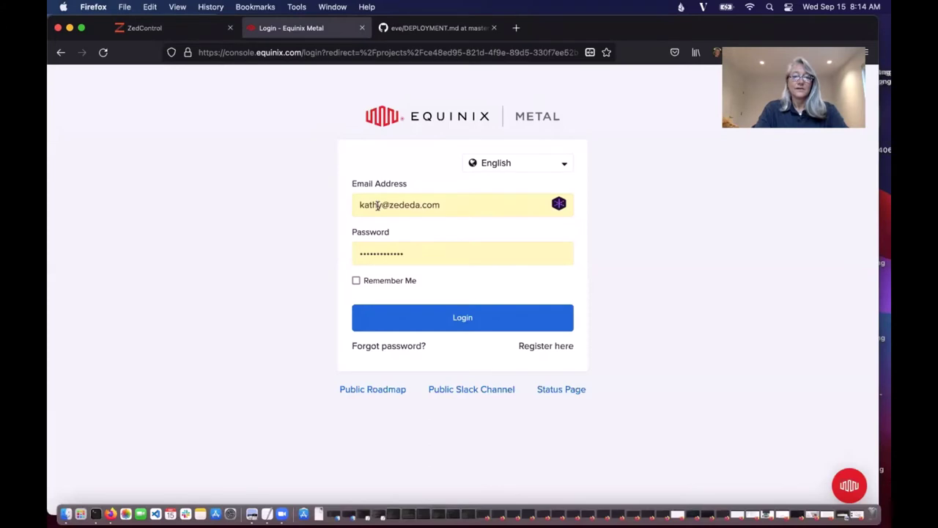
{"action": "left_click", "coordinate": [410, 323]}
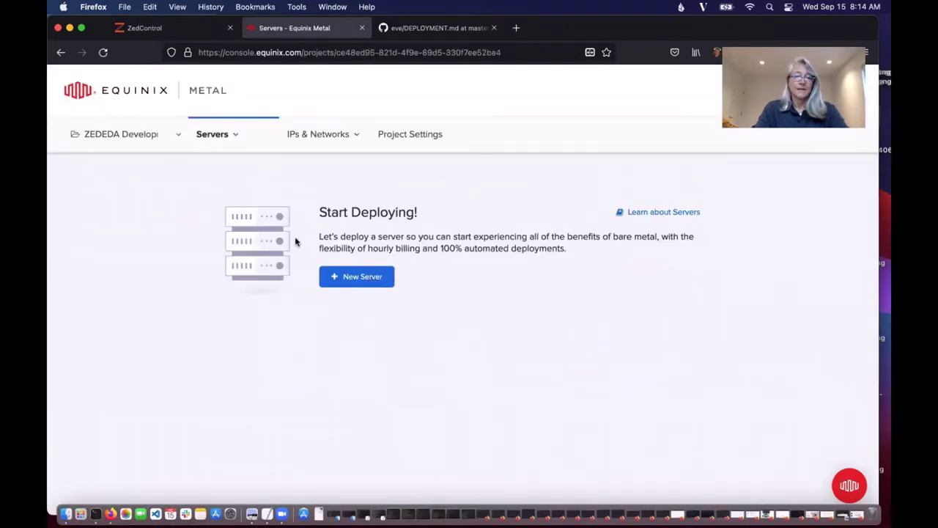
{"action": "mouse_move", "coordinate": [237, 137]}
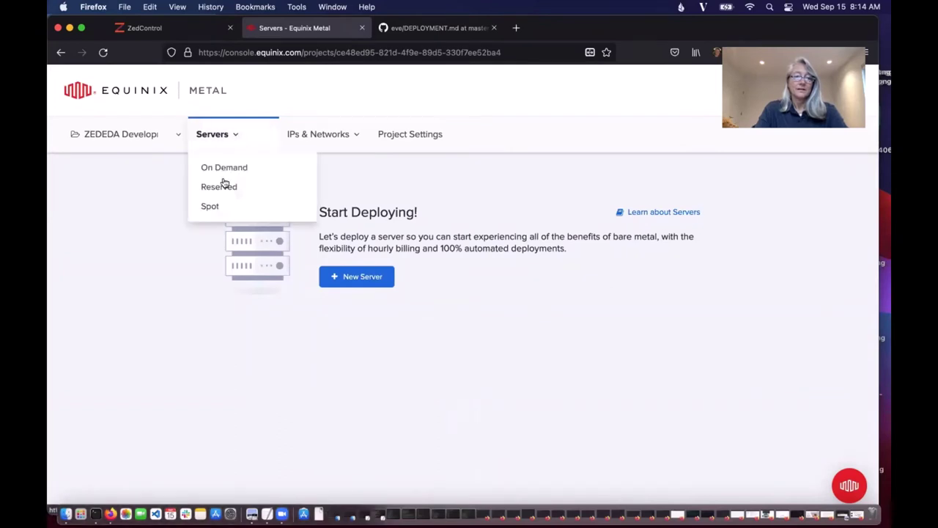
{"action": "left_click", "coordinate": [225, 169]}
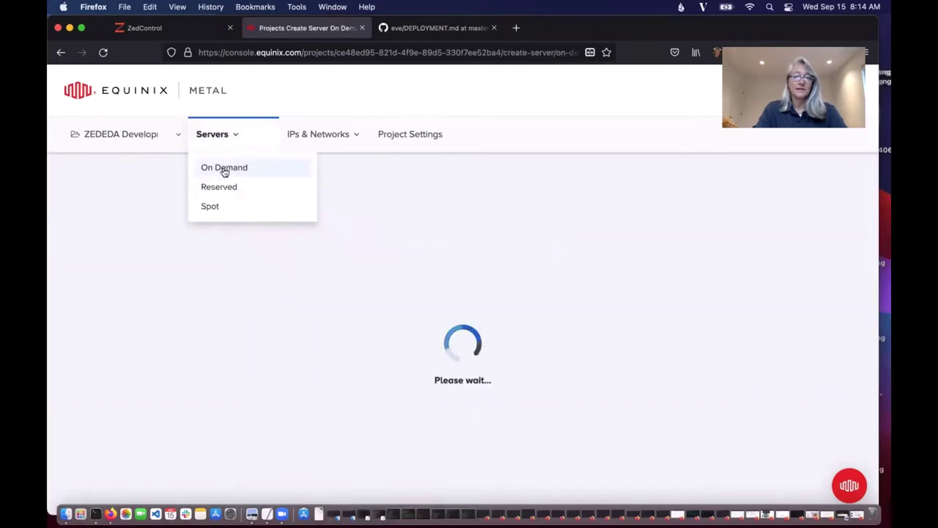
Review the EVE-OS deployment guide, then return to the on-demand server form.
{"action": "left_click", "coordinate": [435, 31]}
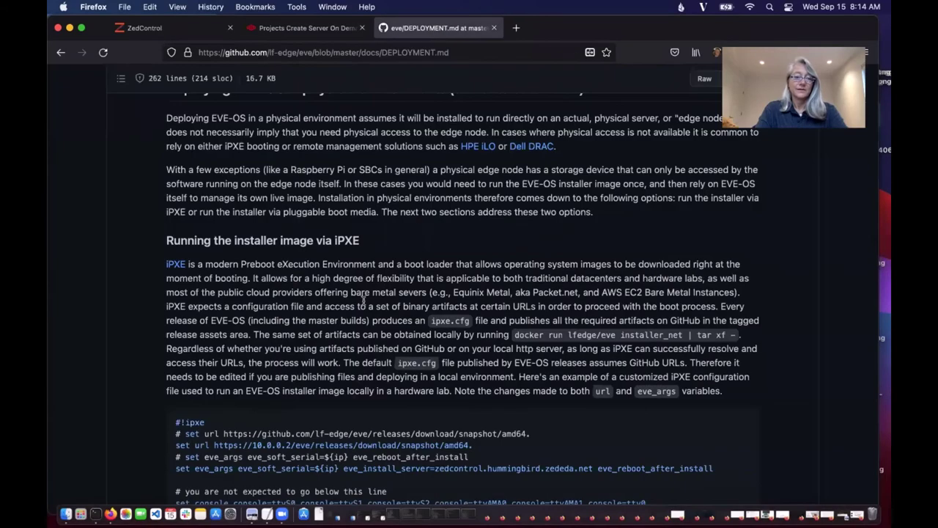
{"action": "scroll", "coordinate": [365, 305], "scroll_direction": "down", "scroll_amount": 5}
{"action": "scroll", "coordinate": [365, 305], "scroll_direction": "down", "scroll_amount": 10}
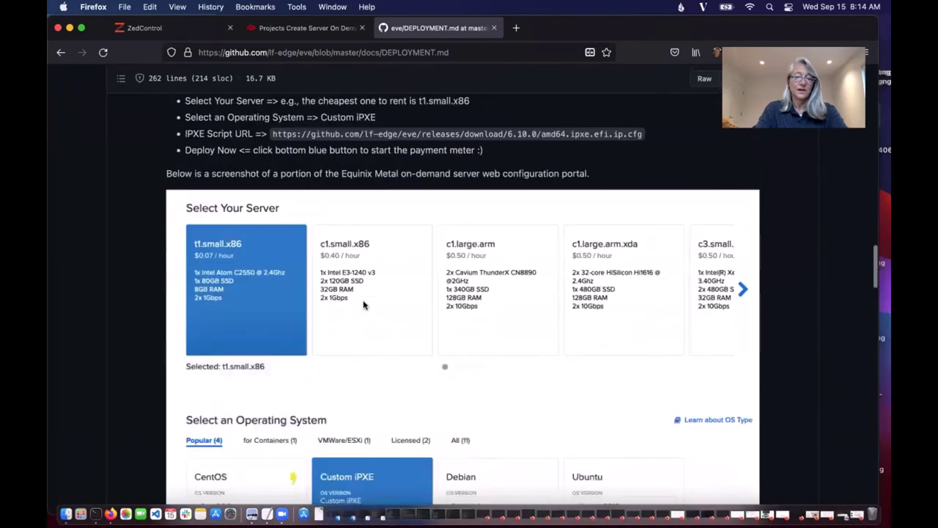
{"action": "scroll", "coordinate": [364, 300], "scroll_direction": "down", "scroll_amount": 3}
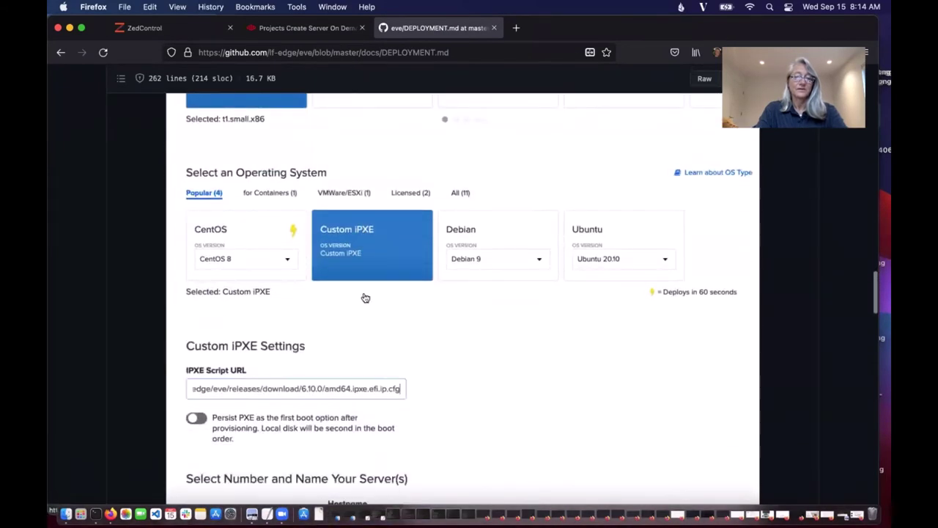
{"action": "left_click", "coordinate": [319, 32]}
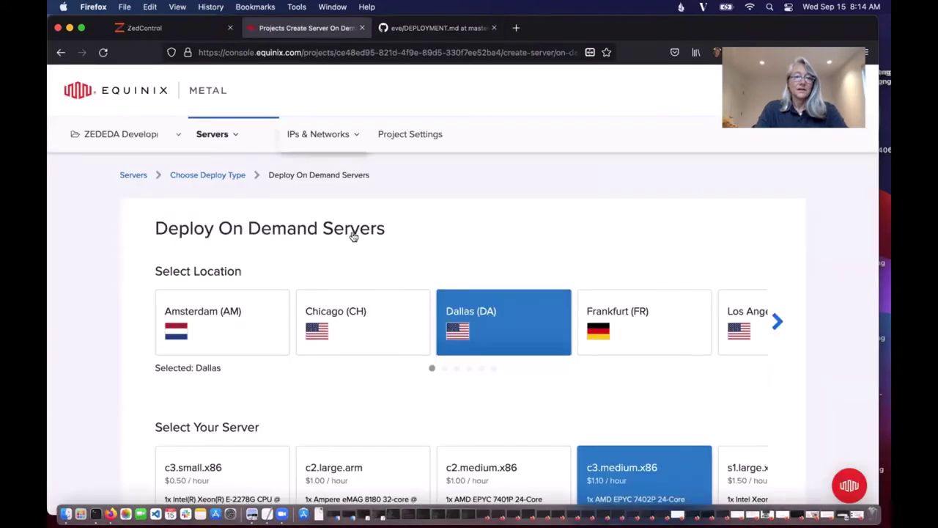
Choose Silicon Valley location, t1.small.x86 server type and the Custom iPXE operating system.
{"action": "left_click", "coordinate": [777, 320]}
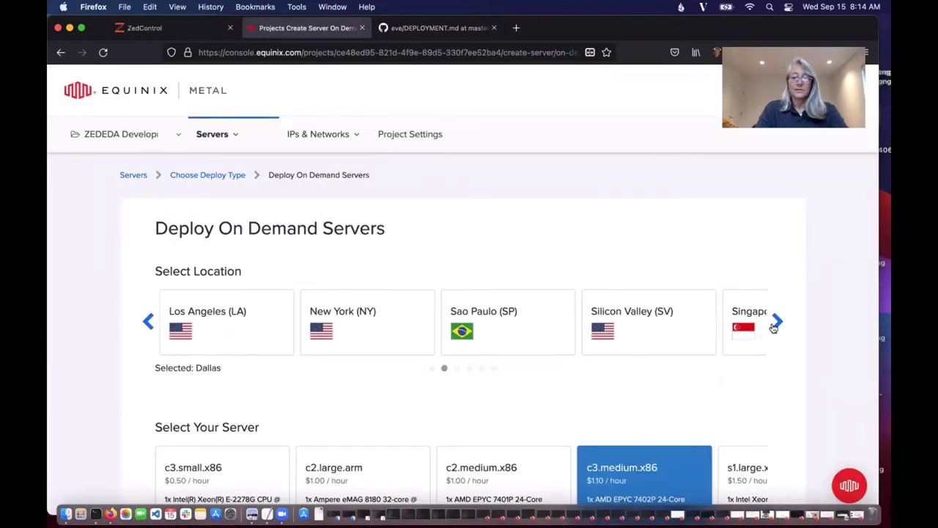
{"action": "left_click", "coordinate": [669, 324]}
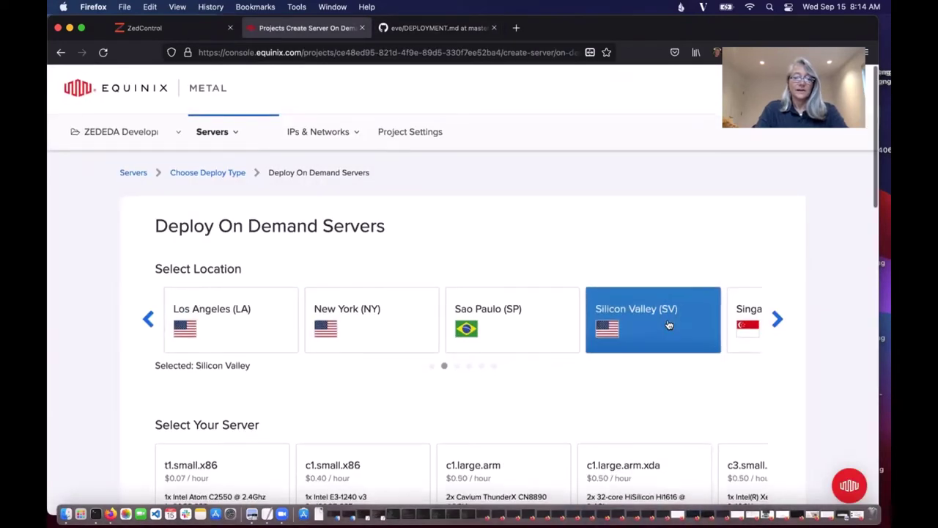
{"action": "scroll", "coordinate": [649, 323], "scroll_direction": "down", "scroll_amount": 5}
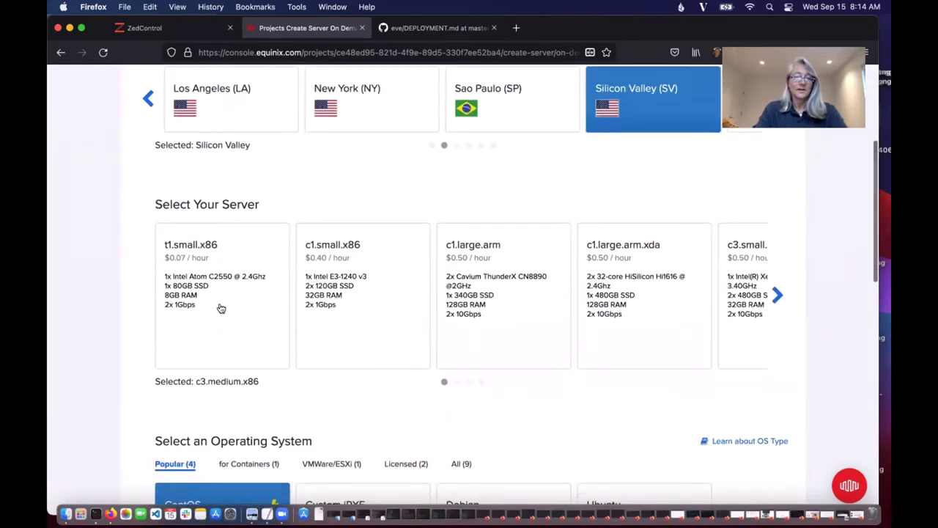
{"action": "left_click", "coordinate": [220, 308]}
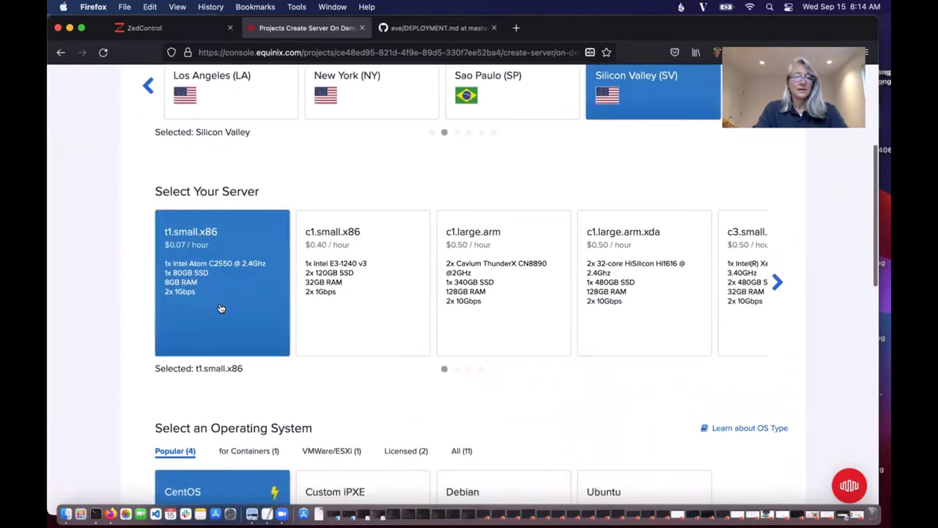
{"action": "scroll", "coordinate": [220, 308], "scroll_direction": "down", "scroll_amount": 5}
{"action": "left_click", "coordinate": [359, 307]}
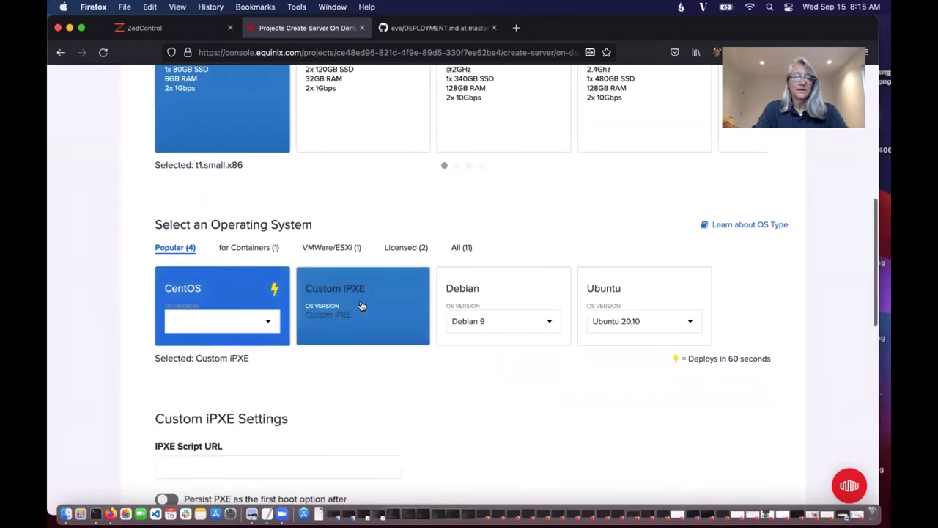
{"action": "scroll", "coordinate": [361, 307], "scroll_direction": "down", "scroll_amount": 1}
{"action": "scroll", "coordinate": [361, 307], "scroll_direction": "down", "scroll_amount": 2}
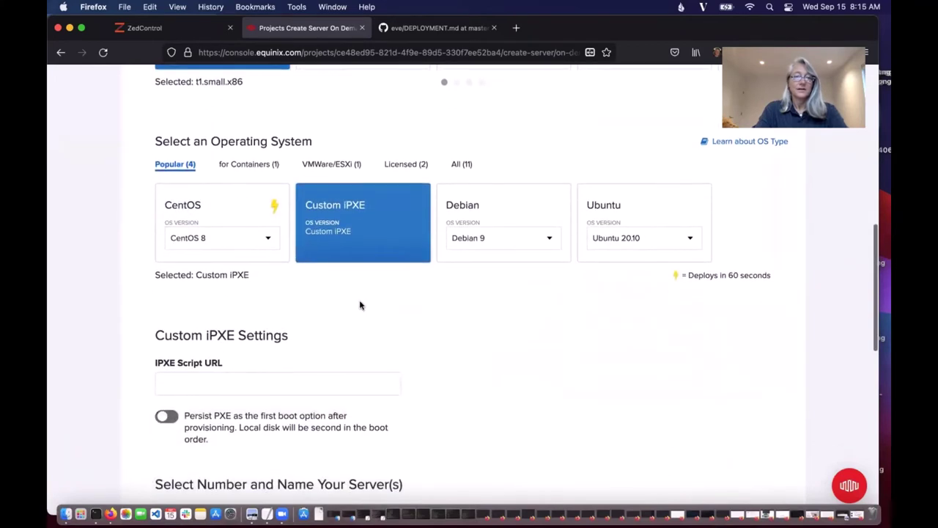
Paste the guide's EVE-OS iPXE script URL into the iPXE Script URL field, edited to release 6.12.0.
{"action": "left_click", "coordinate": [438, 29]}
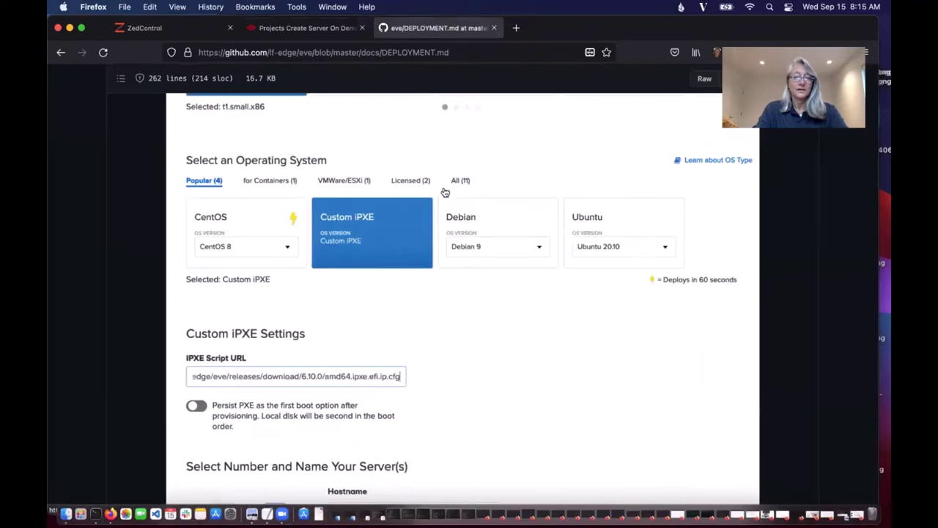
{"action": "scroll", "coordinate": [445, 192], "scroll_direction": "up", "scroll_amount": 10}
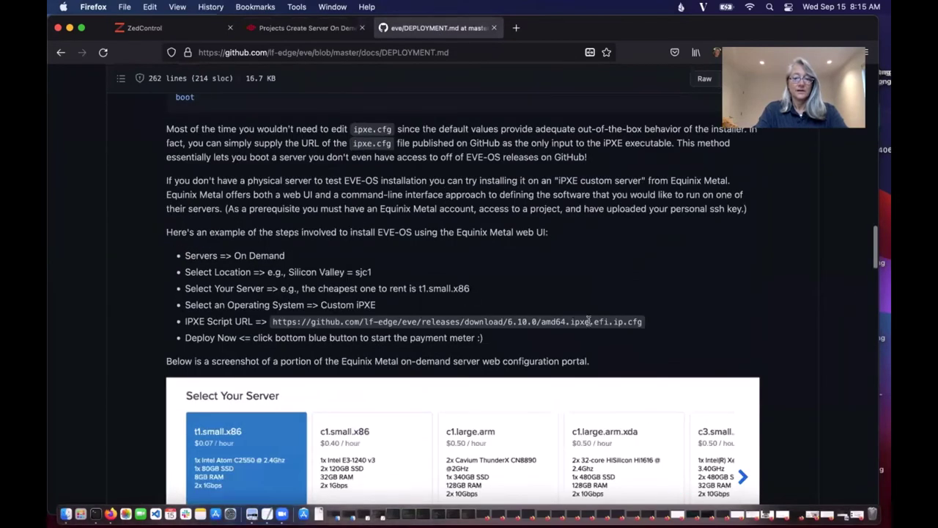
{"action": "left_click_drag", "start_coordinate": [642, 322], "coordinate": [273, 324]}
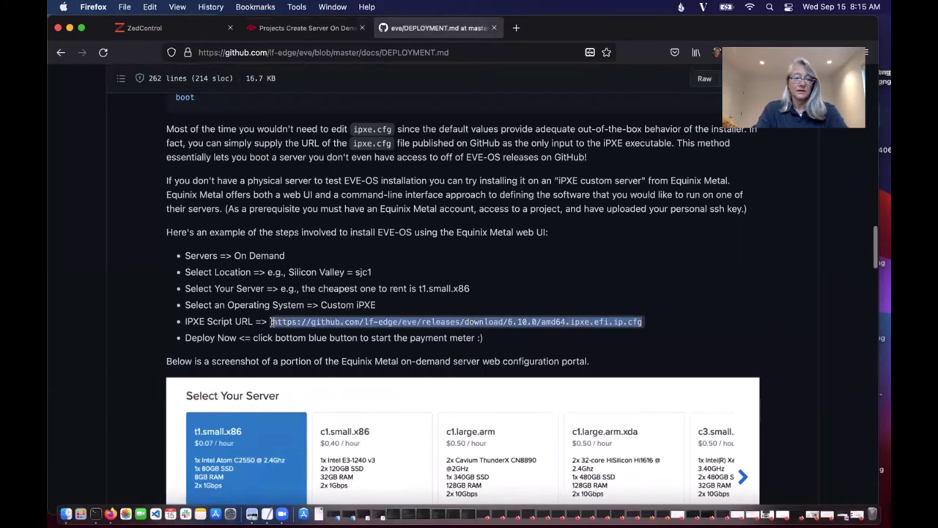
{"action": "key", "text": "super+c"}
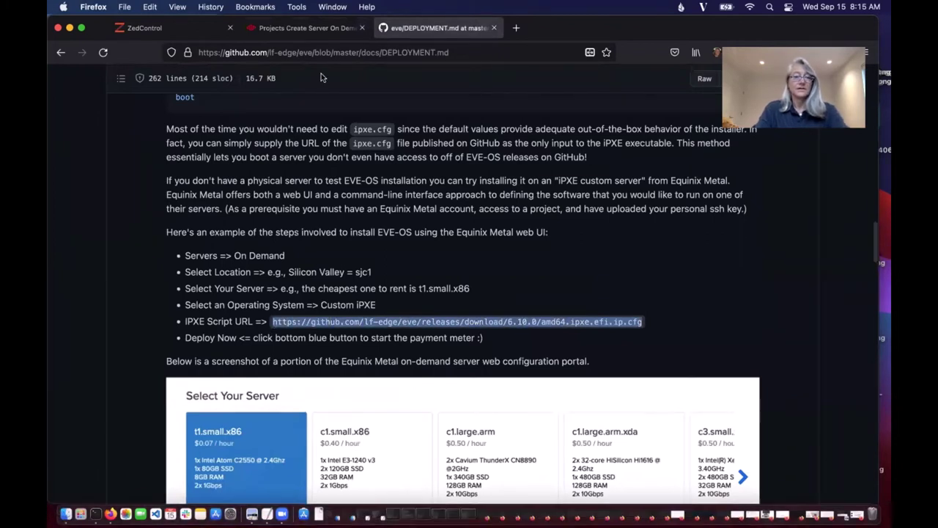
{"action": "left_click", "coordinate": [305, 28]}
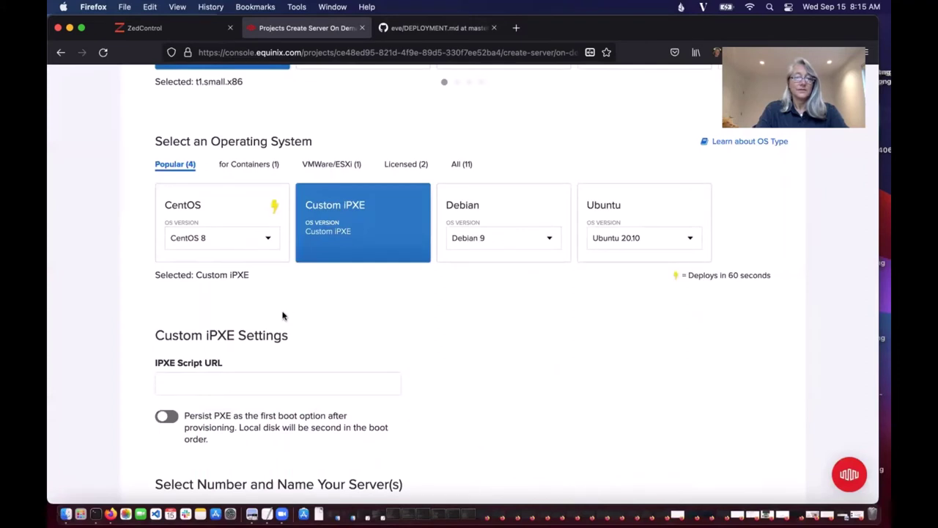
{"action": "left_click", "coordinate": [266, 386]}
{"action": "key", "text": "super+v"}
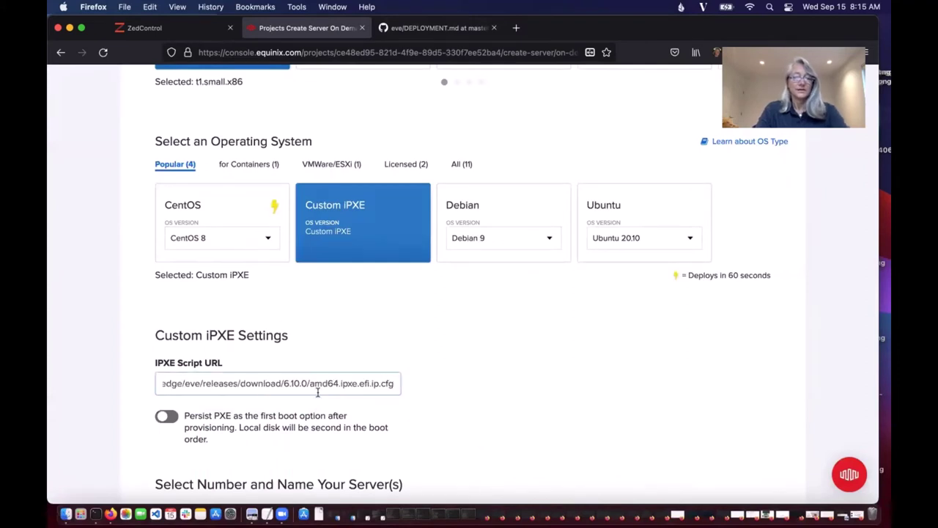
{"action": "key", "text": "BackSpace"}
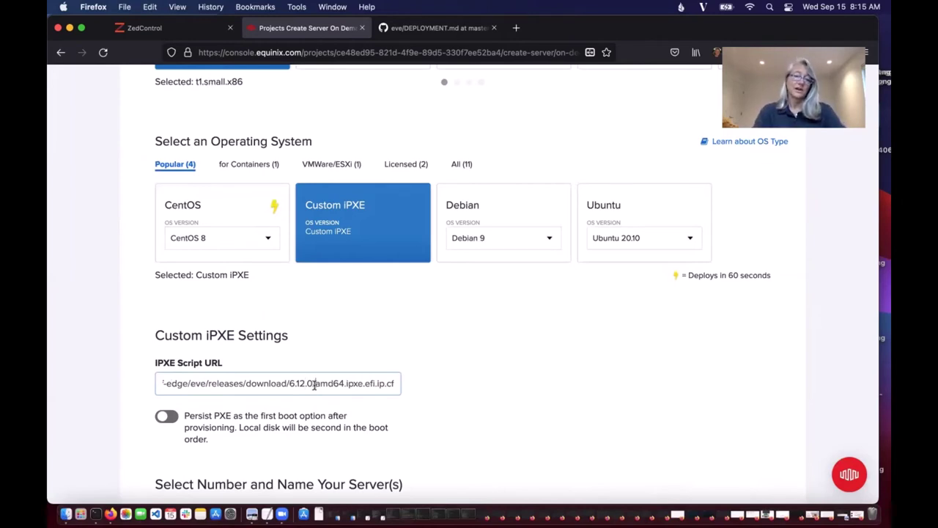
{"action": "scroll", "coordinate": [427, 412], "scroll_direction": "down", "scroll_amount": 3}
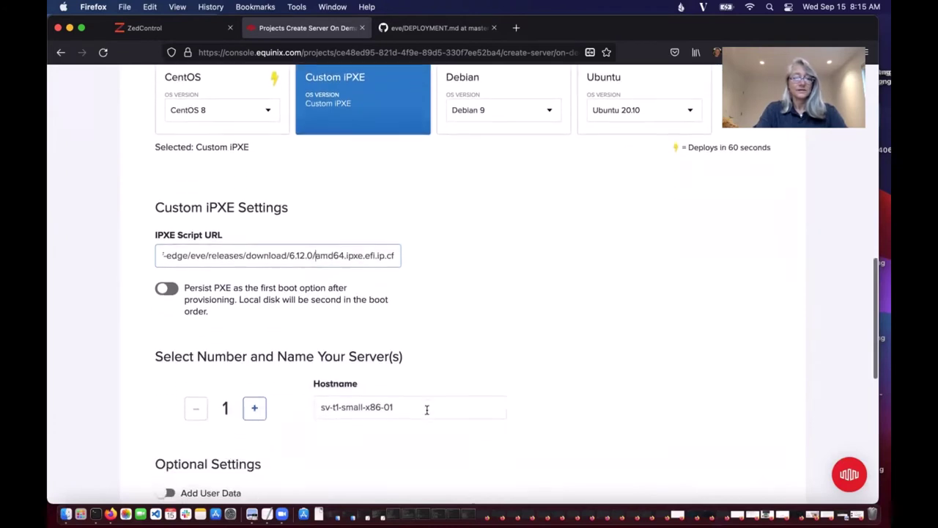
Prefix the hostname with ones-demo-, giving ones-demo-sv-t1-small-x86-01.
{"action": "scroll", "coordinate": [396, 396], "scroll_direction": "down", "scroll_amount": 2}
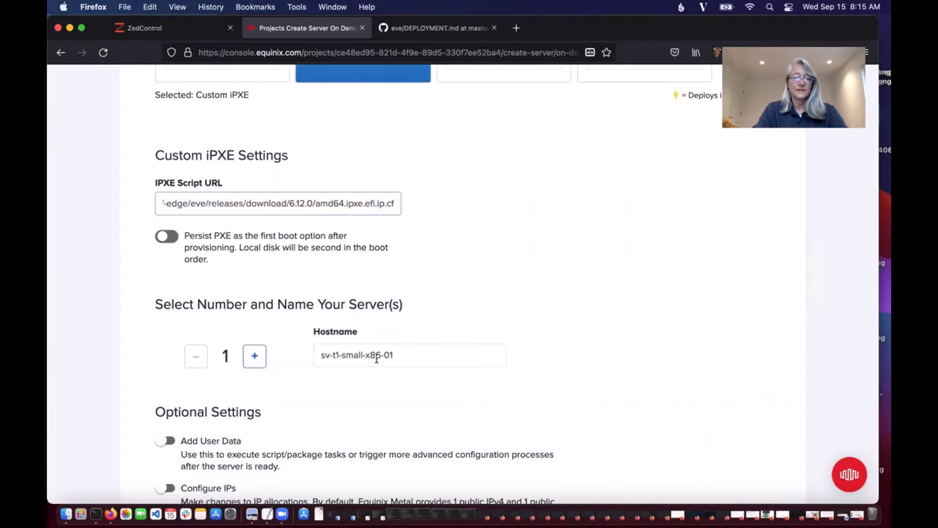
{"action": "left_click", "coordinate": [319, 354]}
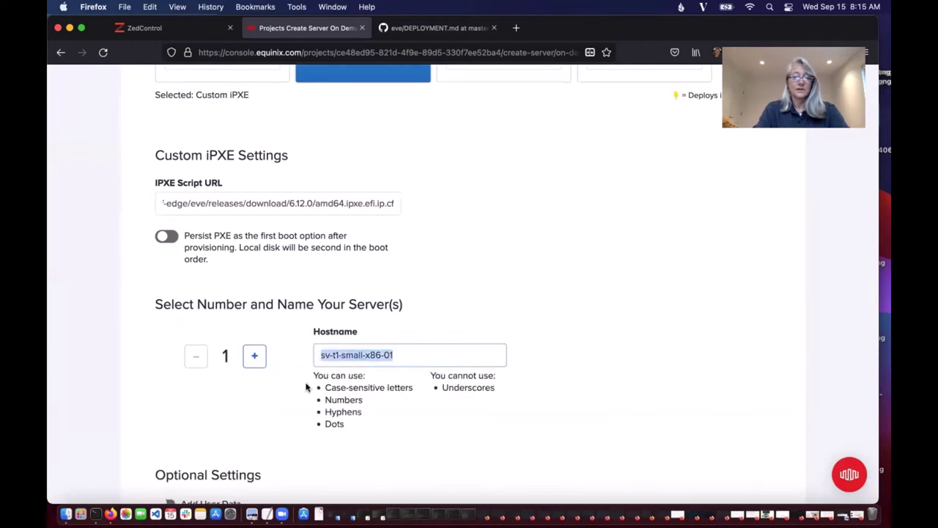
{"action": "left_click", "coordinate": [308, 385]}
{"action": "left_click", "coordinate": [321, 355]}
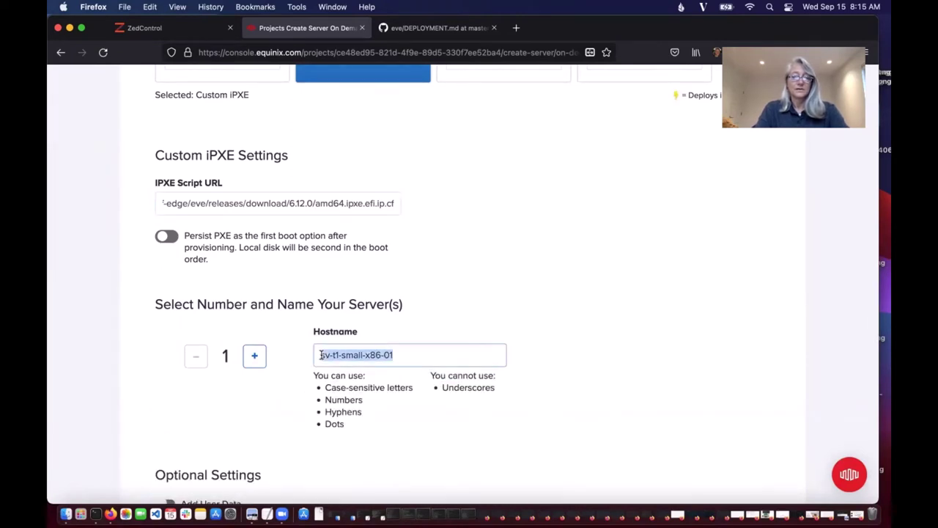
{"action": "left_click", "coordinate": [320, 355]}
{"action": "type", "text": "n"}
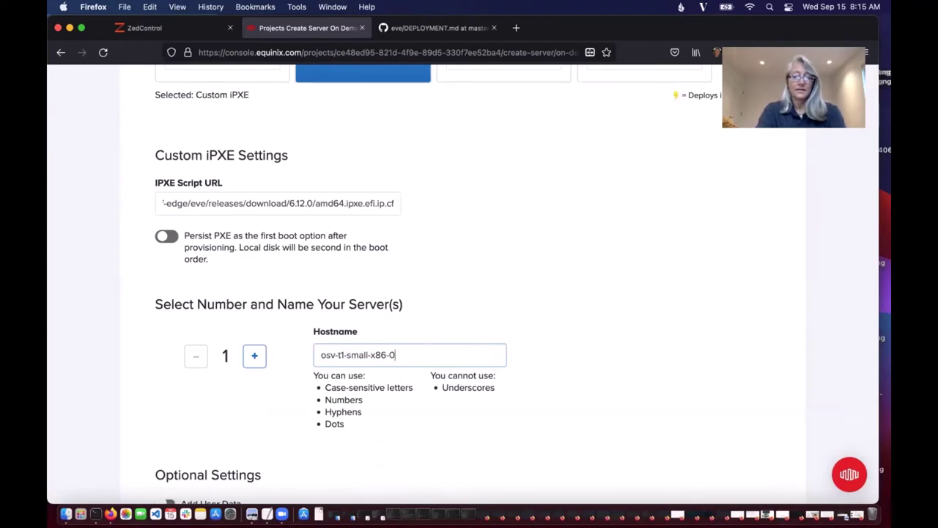
{"action": "type", "text": "1"}
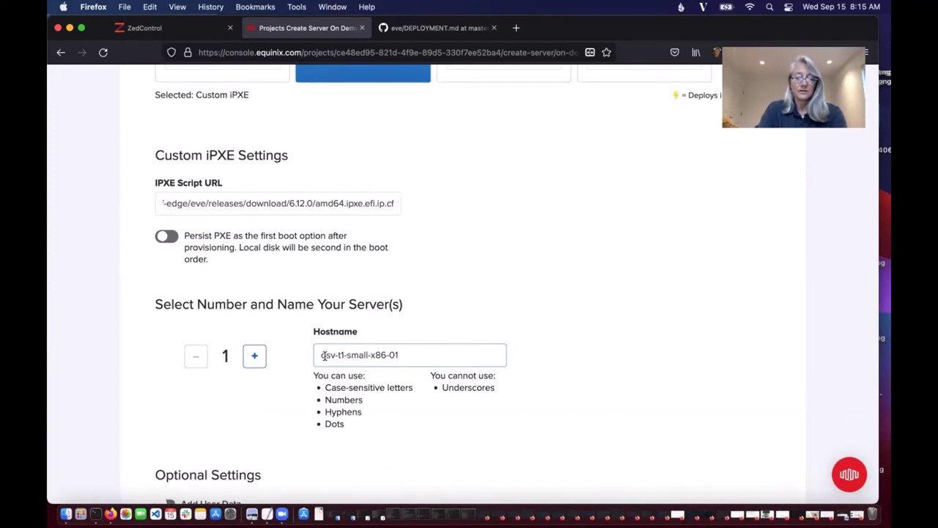
{"action": "type", "text": "nes-"}
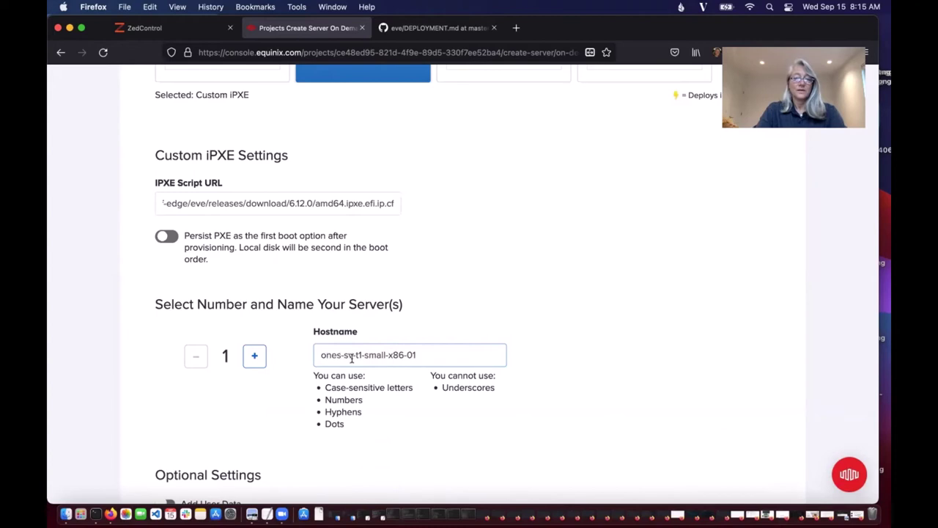
{"action": "type", "text": "demo-"}
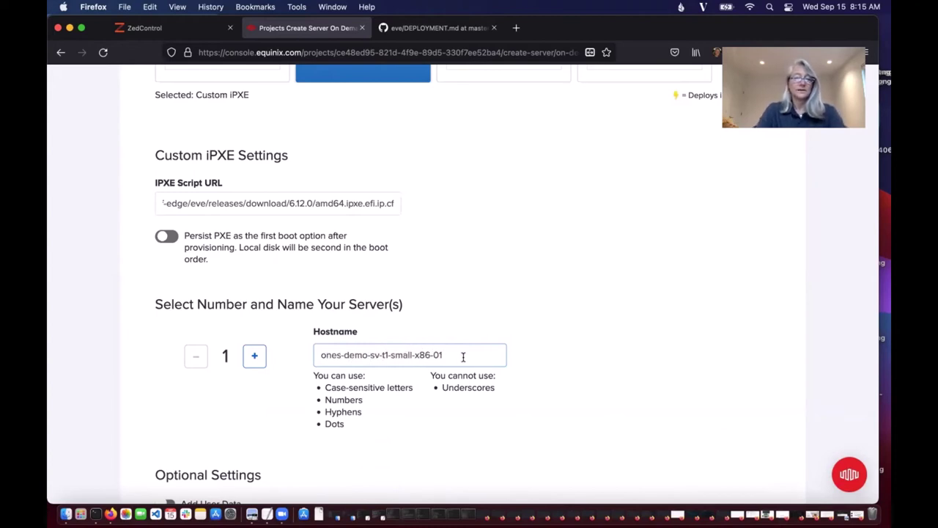
Review the order summary and deploy the server.
{"action": "scroll", "coordinate": [463, 357], "scroll_direction": "down", "scroll_amount": 5}
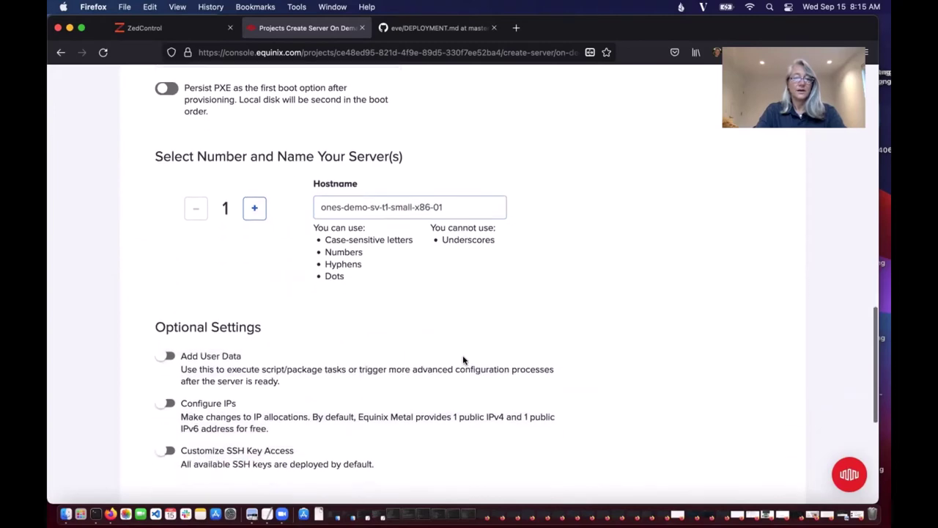
{"action": "scroll", "coordinate": [462, 360], "scroll_direction": "down", "scroll_amount": 7}
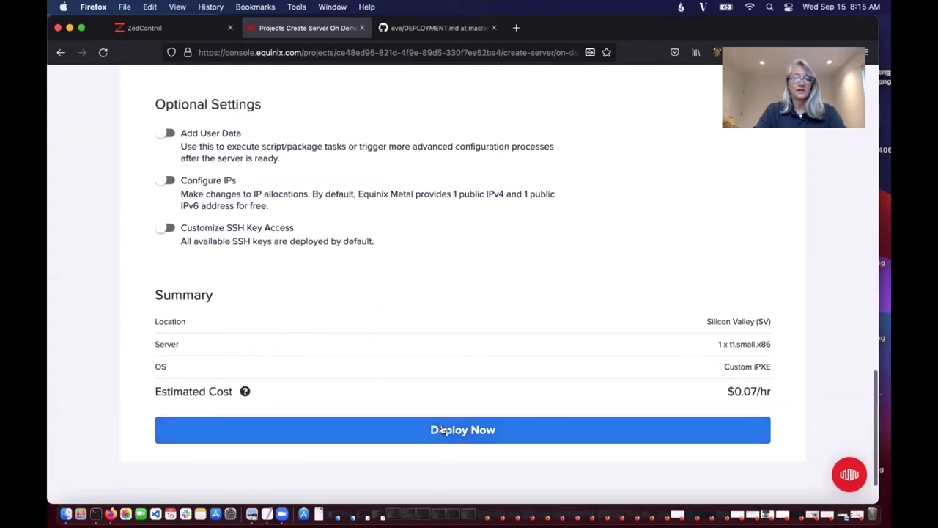
{"action": "scroll", "coordinate": [430, 235], "scroll_direction": "up", "scroll_amount": 6}
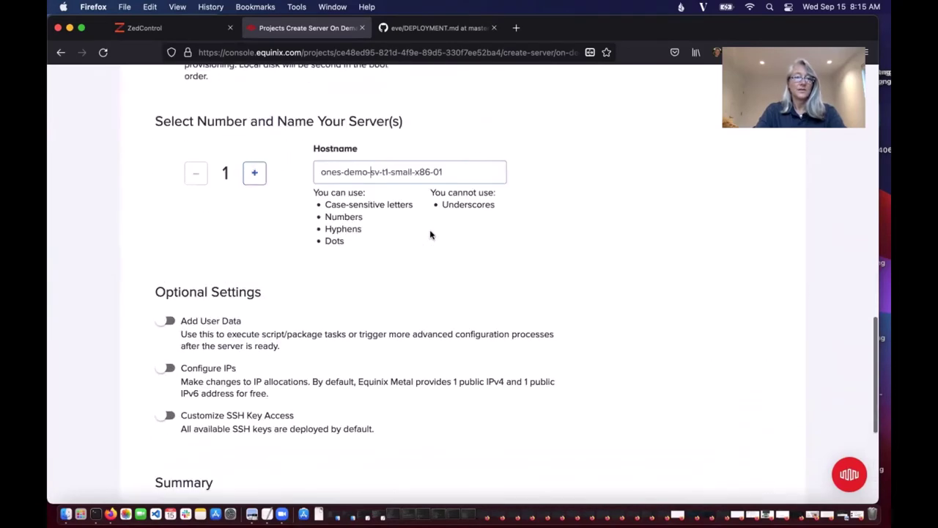
{"action": "scroll", "coordinate": [430, 235], "scroll_direction": "up", "scroll_amount": 3}
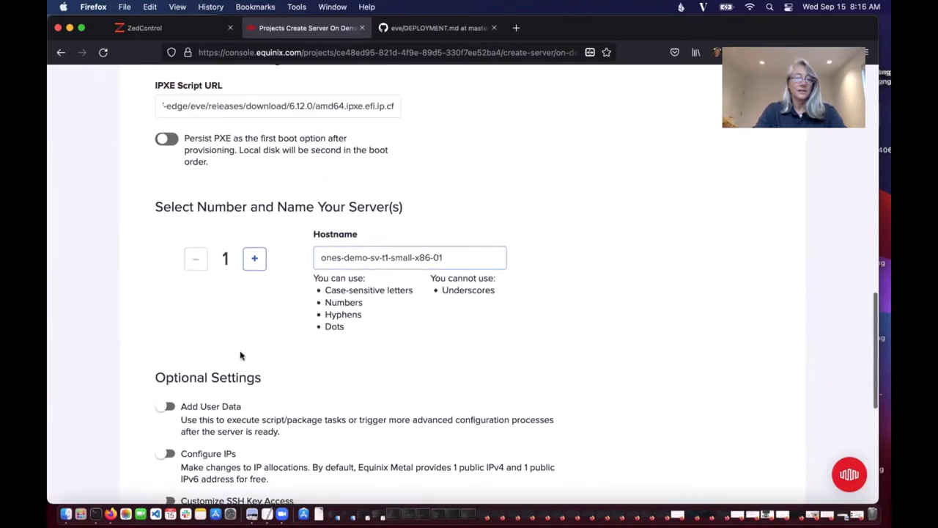
{"action": "scroll", "coordinate": [212, 330], "scroll_direction": "down", "scroll_amount": 3}
{"action": "scroll", "coordinate": [334, 420], "scroll_direction": "down", "scroll_amount": 2}
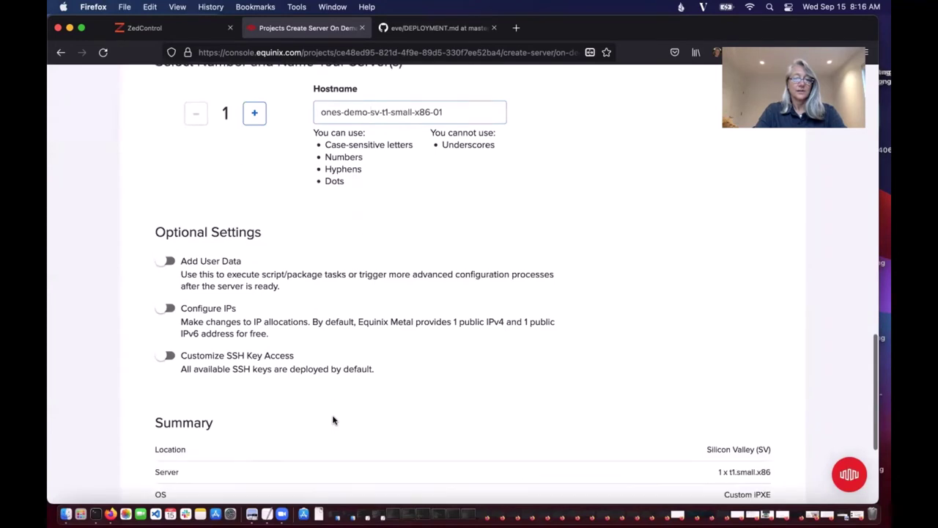
{"action": "scroll", "coordinate": [332, 420], "scroll_direction": "down", "scroll_amount": 6}
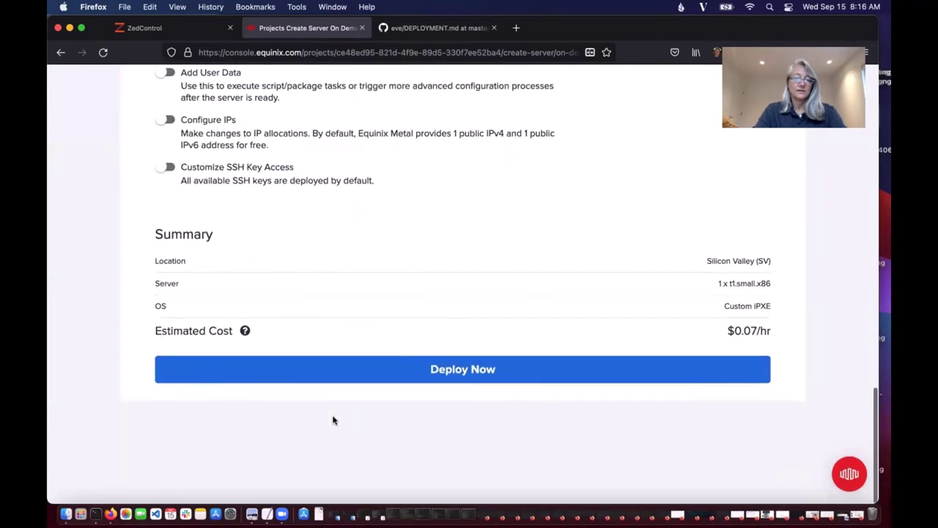
{"action": "left_click", "coordinate": [348, 372]}
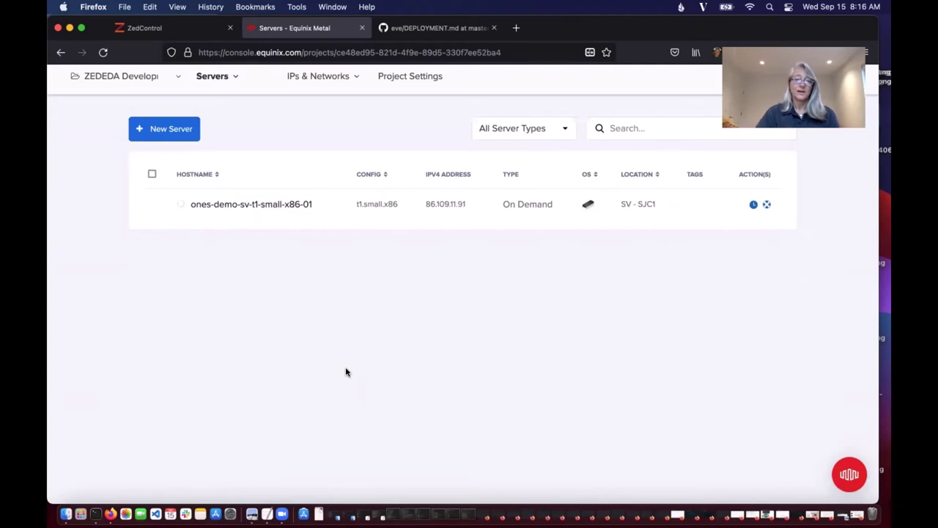
Select the server's IPv4 address 86.109.11.91 in the servers list.
{"action": "triple_click", "coordinate": [471, 207]}
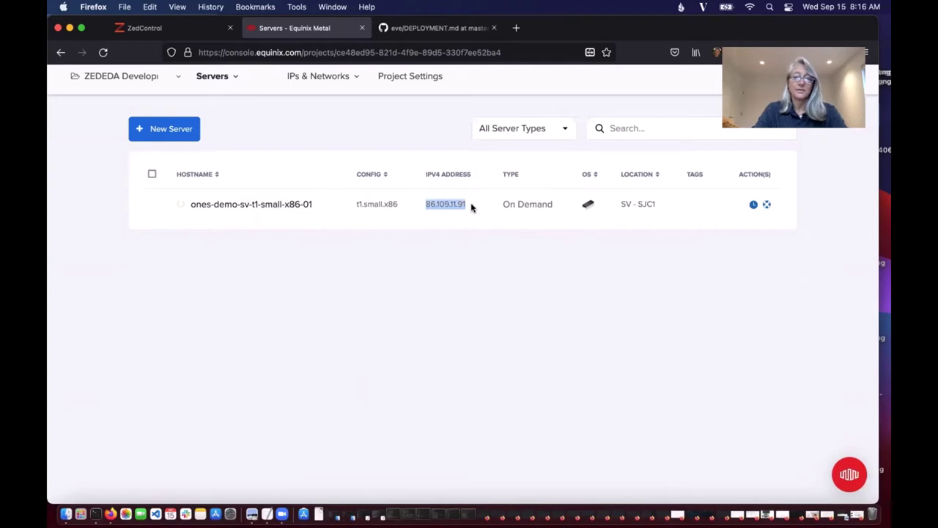
Log in to ZedControl with the saved credentials, view the 16 edge nodes, and return home.
{"action": "left_click", "coordinate": [141, 29]}
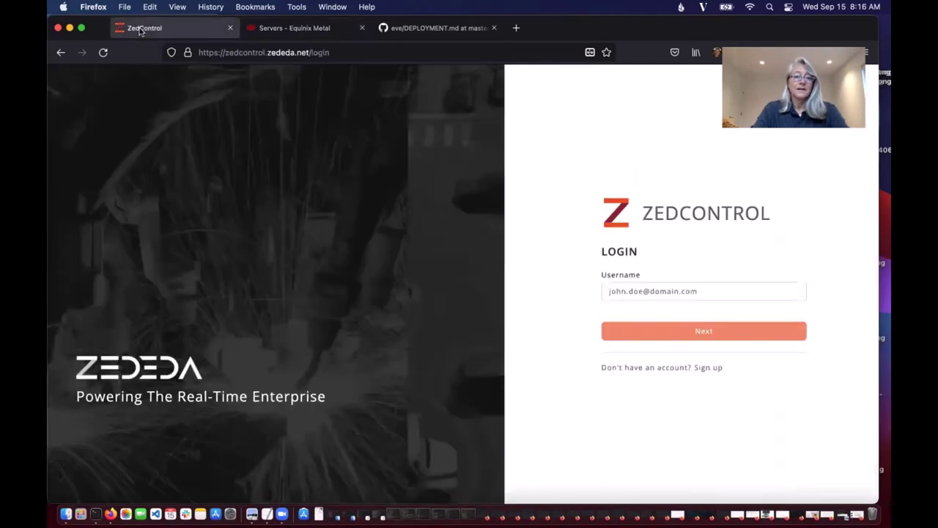
{"action": "left_click", "coordinate": [640, 292]}
{"action": "type", "text": "ka"}
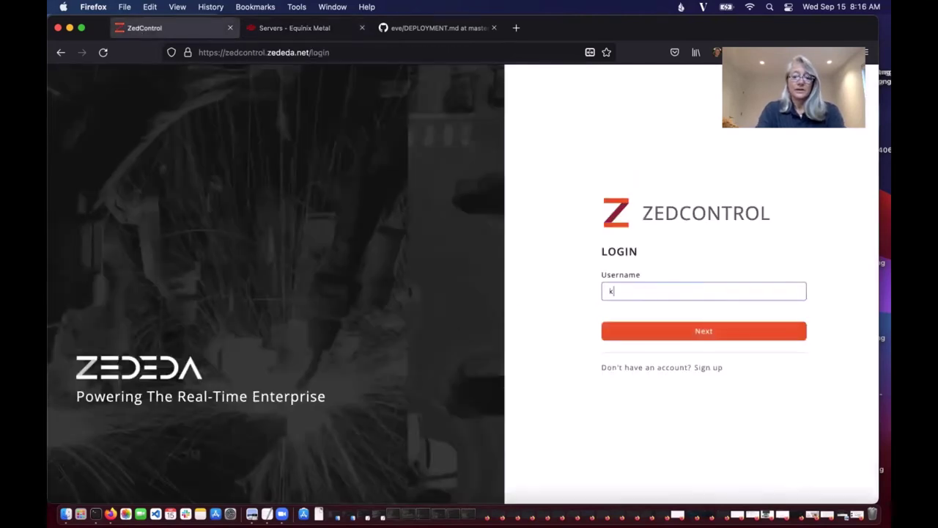
{"action": "left_click", "coordinate": [650, 329]}
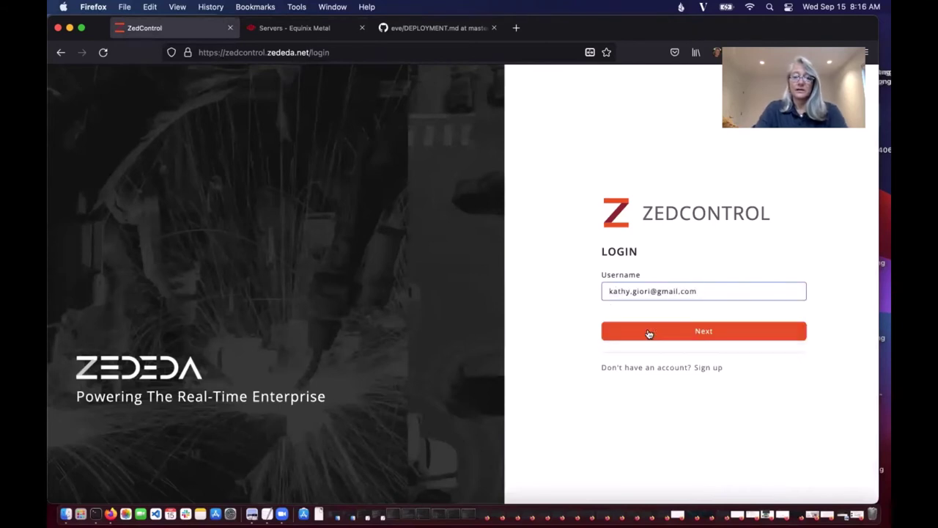
{"action": "left_click", "coordinate": [659, 335]}
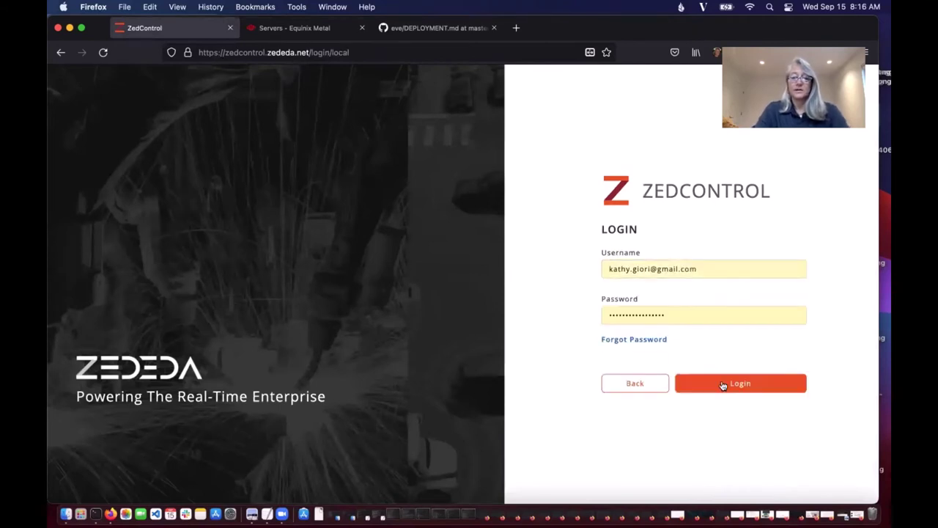
{"action": "left_click", "coordinate": [732, 385]}
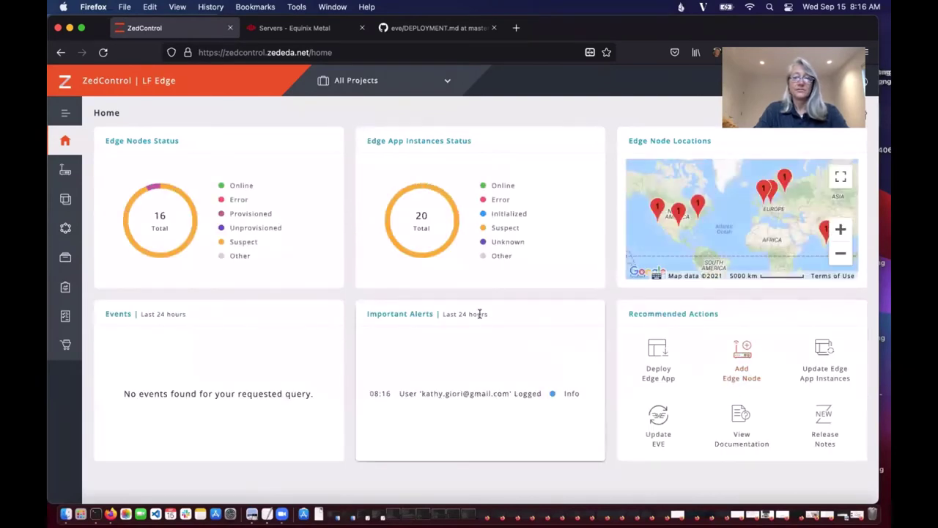
{"action": "left_click", "coordinate": [69, 173]}
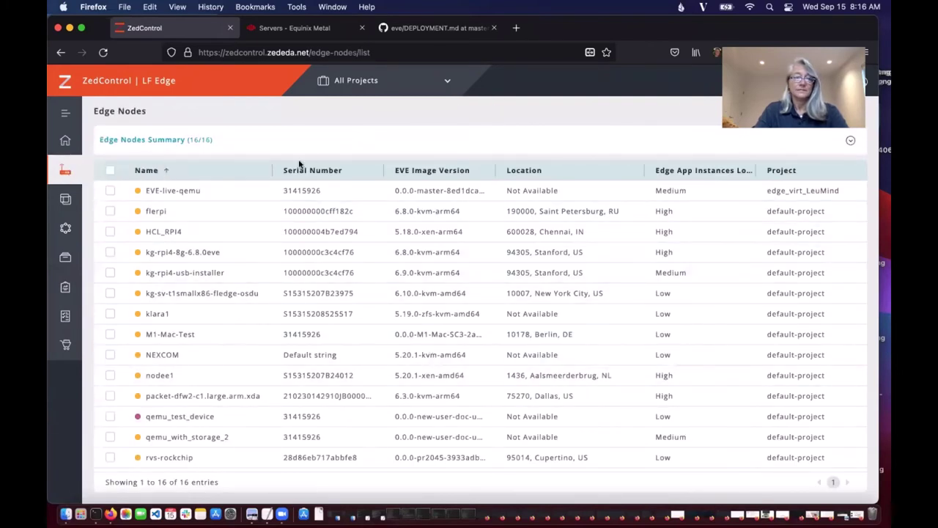
{"action": "left_click", "coordinate": [66, 140]}
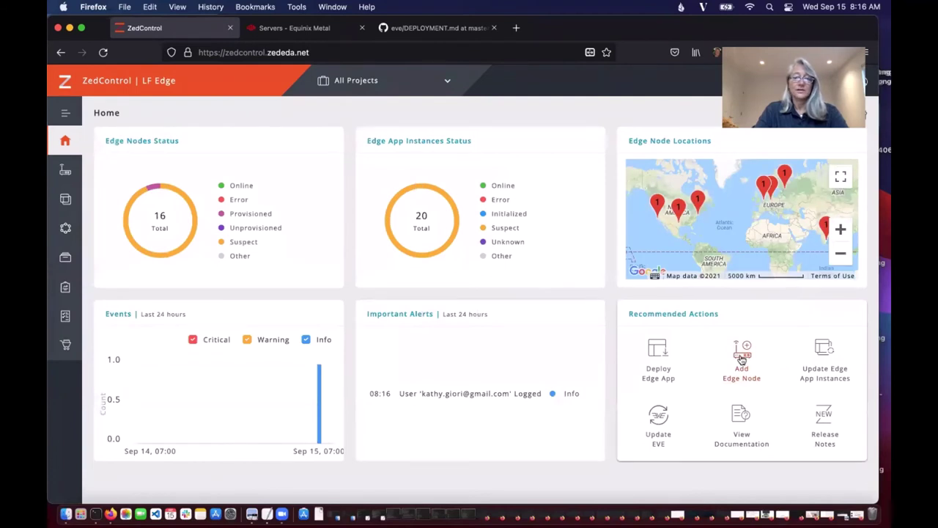
Start a new edge node named and titled ONES-demo-kg in default-project.
{"action": "left_click", "coordinate": [741, 359]}
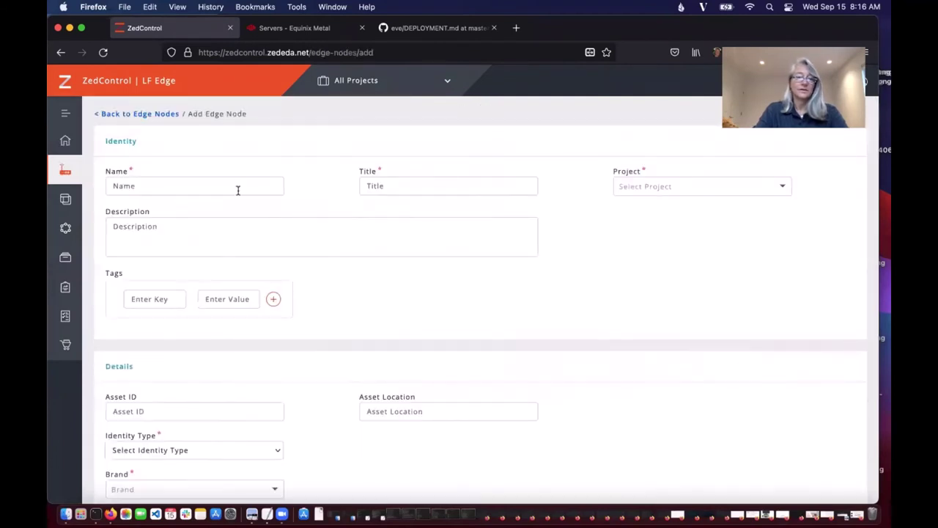
{"action": "left_click", "coordinate": [237, 186]}
{"action": "type", "text": "ONES"}
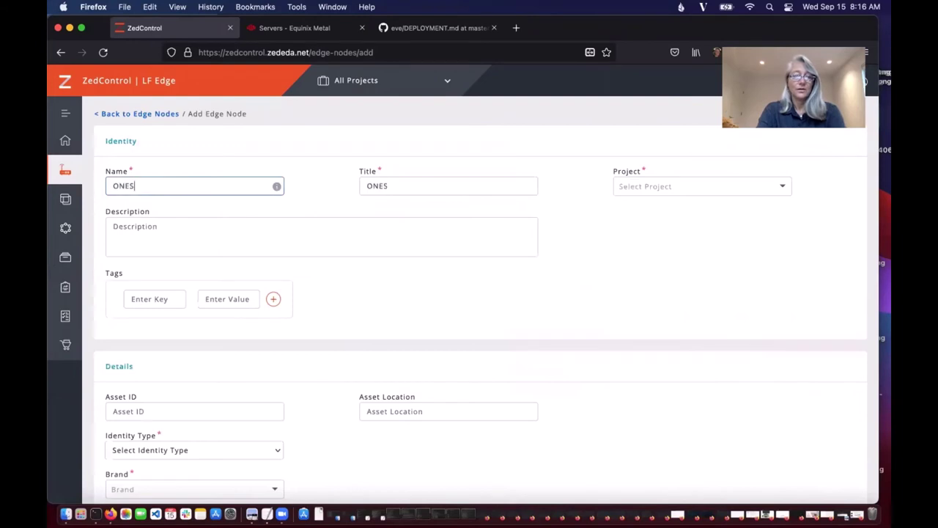
{"action": "type", "text": "-demo-kg"}
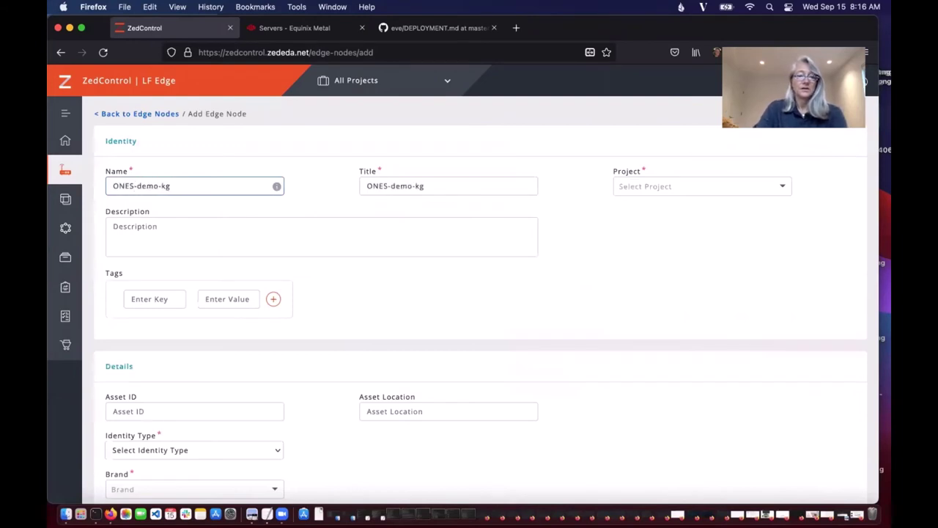
{"action": "key", "text": "Tab"}
{"action": "left_click", "coordinate": [752, 189]}
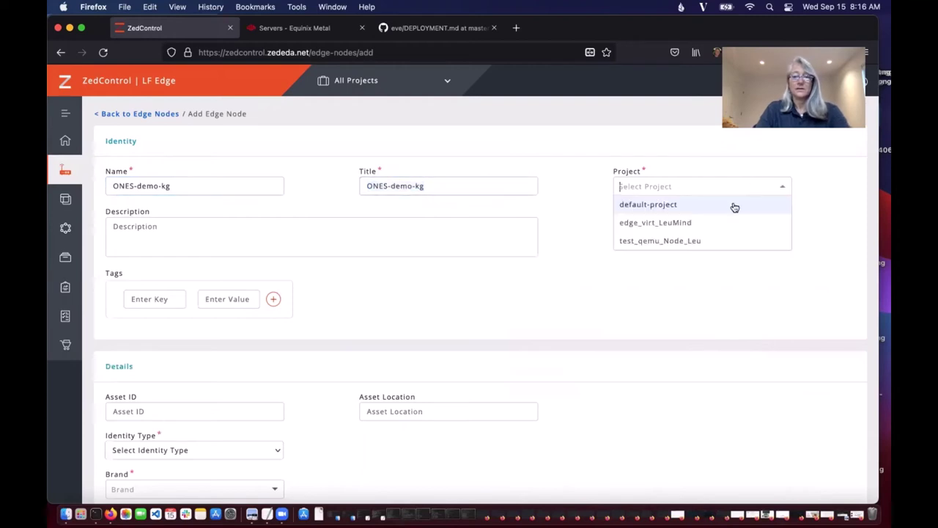
{"action": "left_click", "coordinate": [731, 205]}
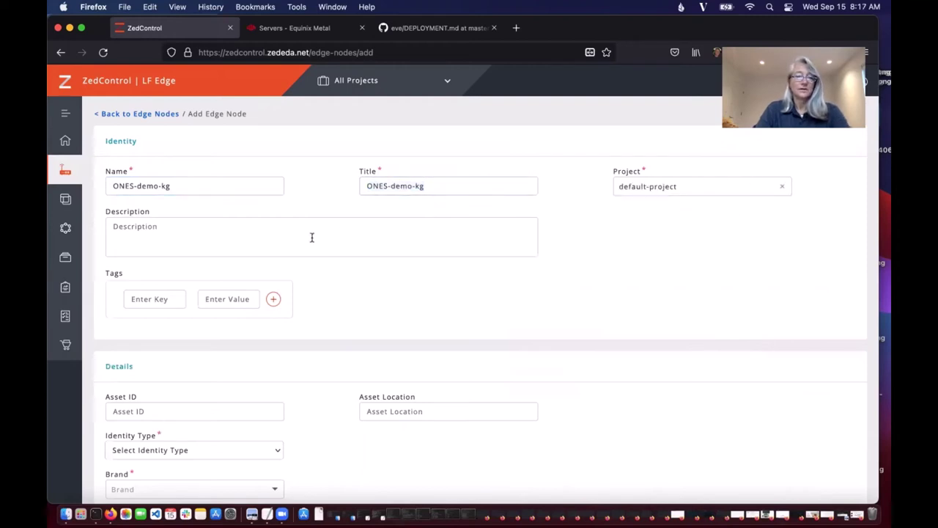
Describe the node as 'LF ONES conference' and set identity type to Onboarding Key.
{"action": "left_click", "coordinate": [311, 237]}
{"action": "type", "text": "LF ONES conference"}
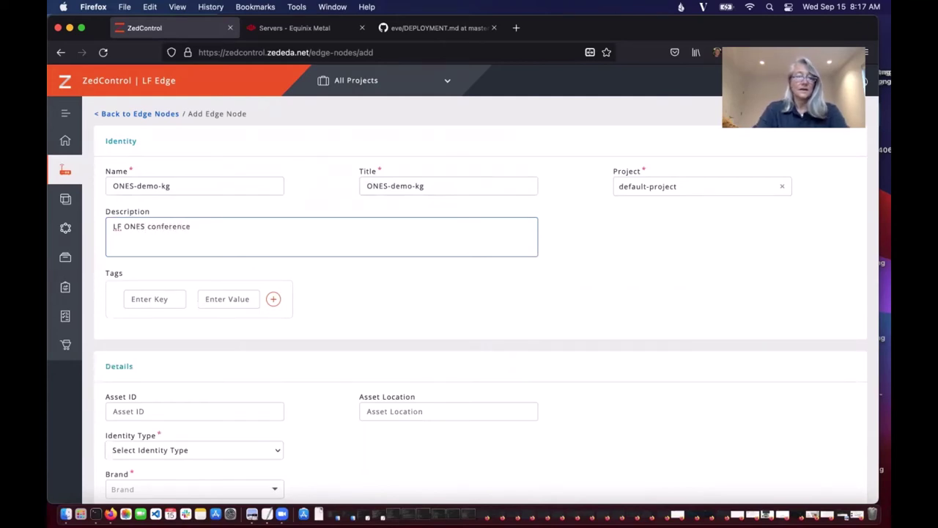
{"action": "scroll", "coordinate": [343, 318], "scroll_direction": "down", "scroll_amount": 5}
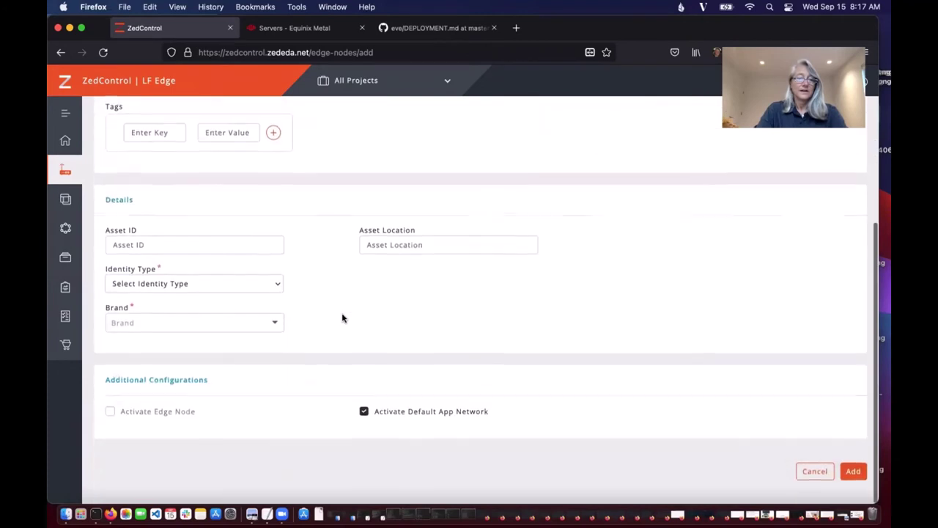
{"action": "left_click", "coordinate": [253, 289]}
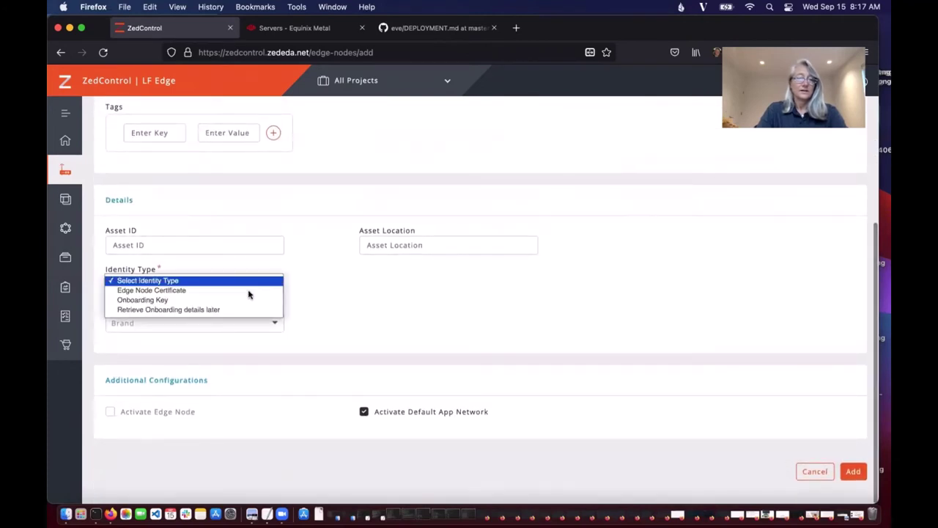
{"action": "left_click", "coordinate": [247, 299]}
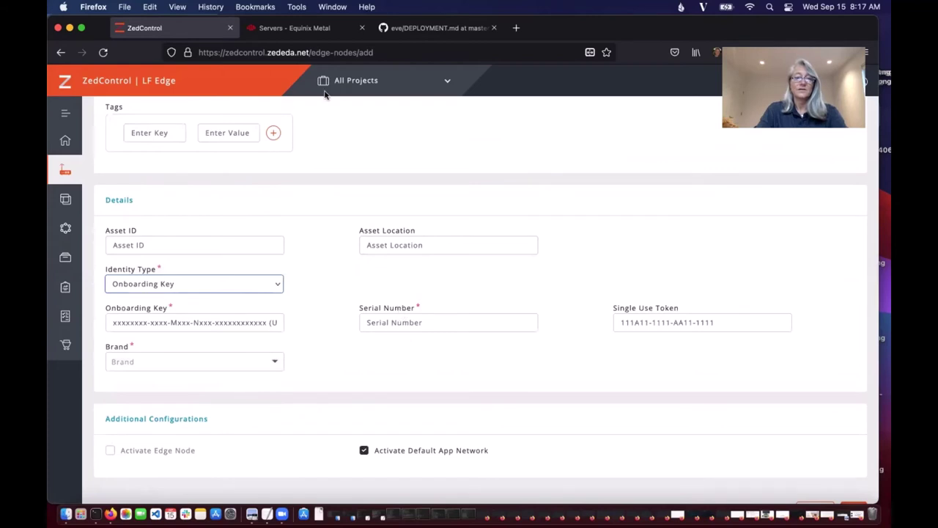
Enter the server's IPv4 address 86.109.11.91 as the edge node's serial number.
{"action": "left_click", "coordinate": [301, 28]}
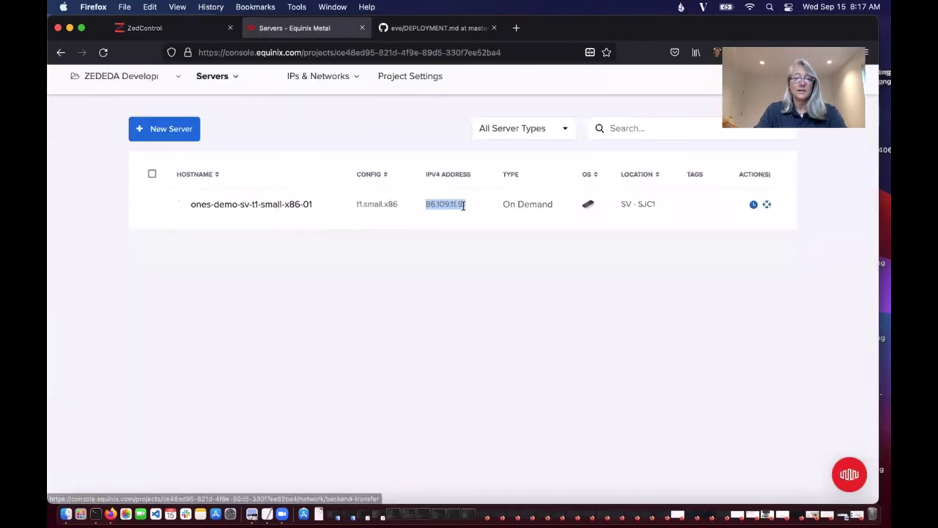
{"action": "key", "text": "super+c"}
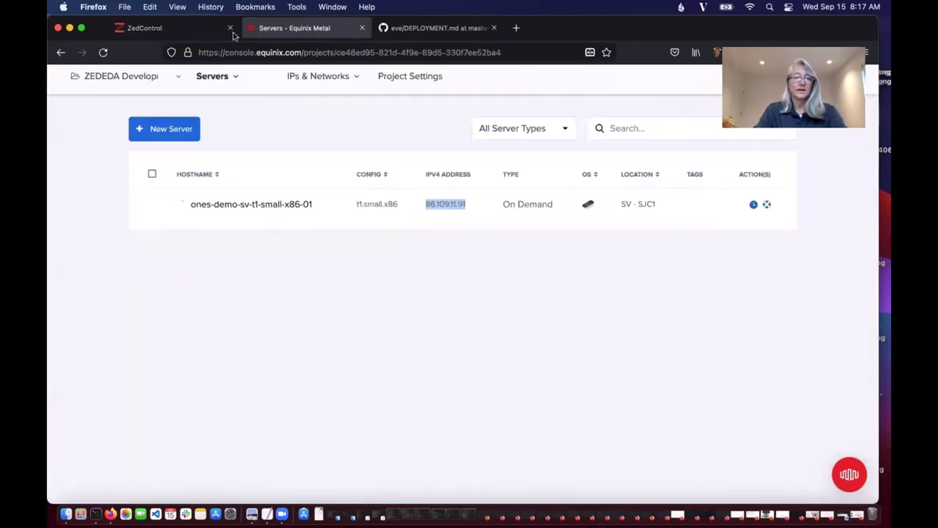
{"action": "left_click", "coordinate": [183, 30]}
{"action": "left_click", "coordinate": [396, 322]}
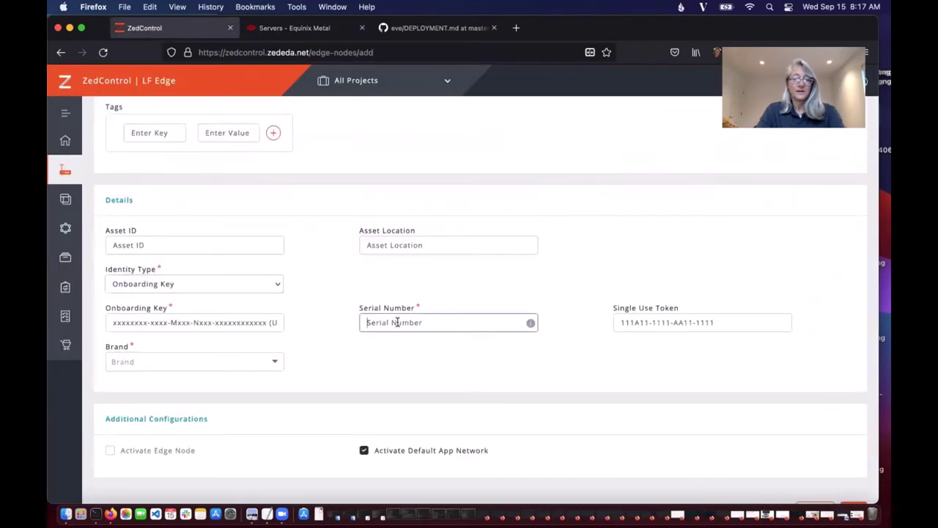
{"action": "key", "text": "super+v"}
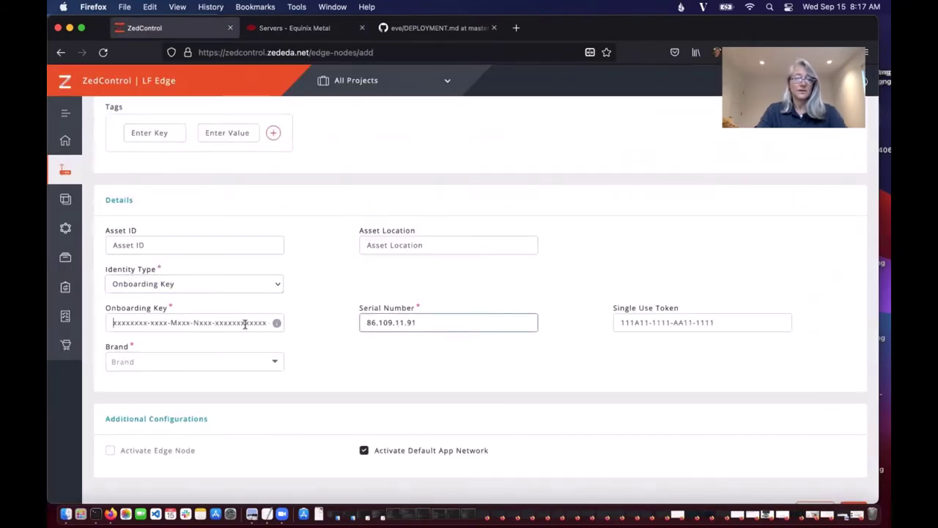
Paste the onboarding key into the edge node form.
{"action": "left_click", "coordinate": [247, 323]}
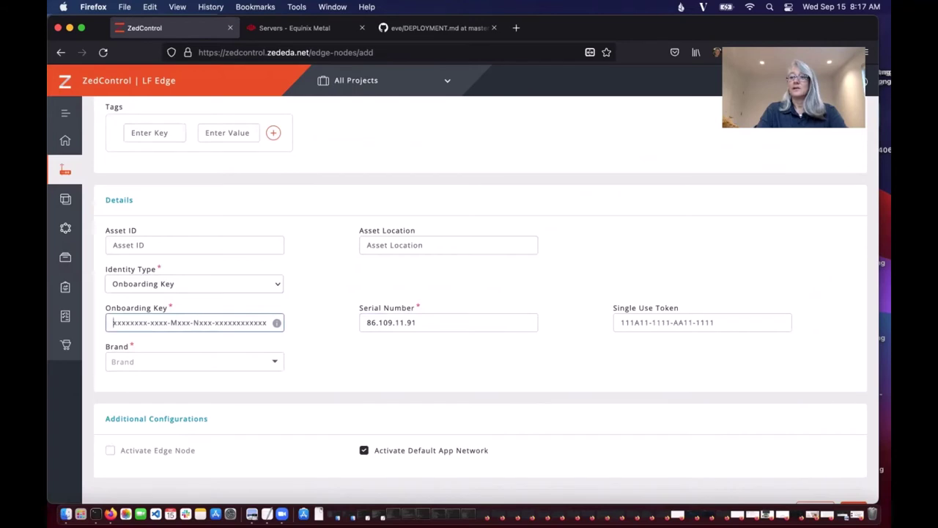
{"action": "key", "text": "super+Tab"}
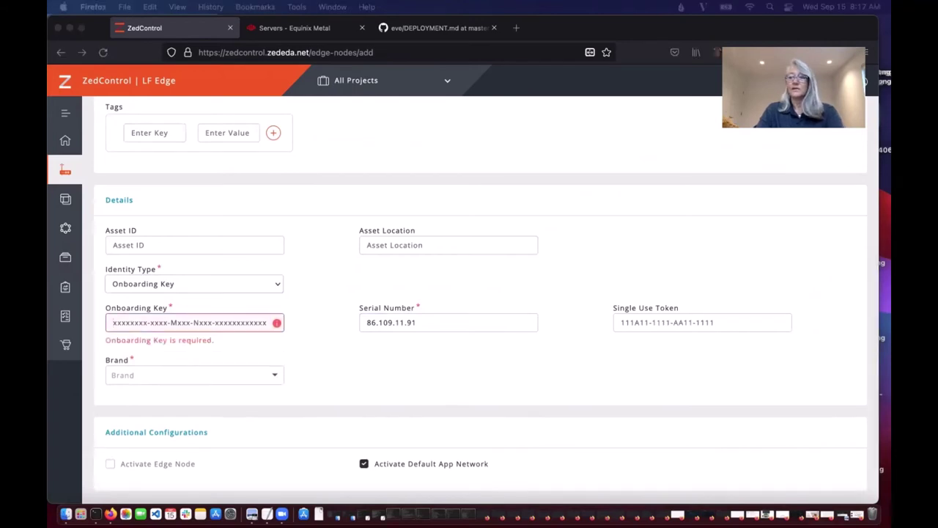
{"action": "left_click", "coordinate": [173, 327]}
{"action": "key", "text": "super+v"}
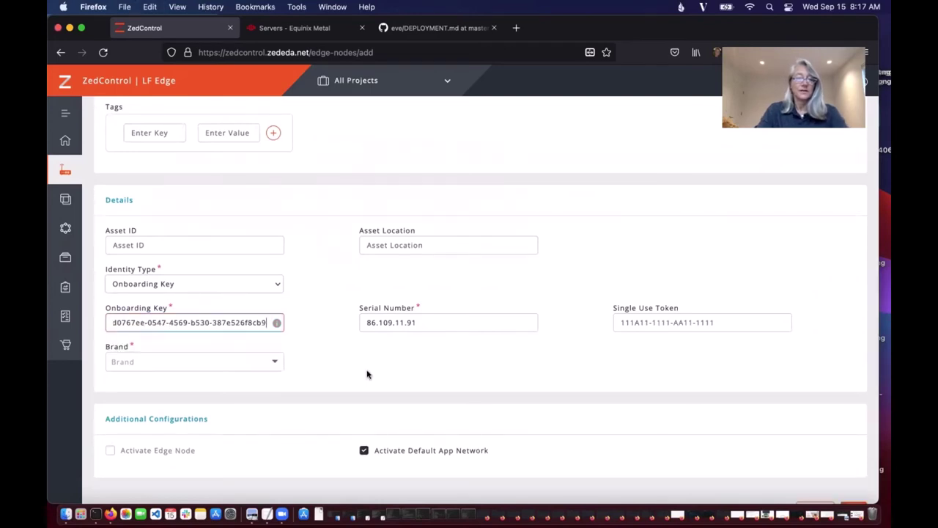
{"action": "key", "text": "Tab"}
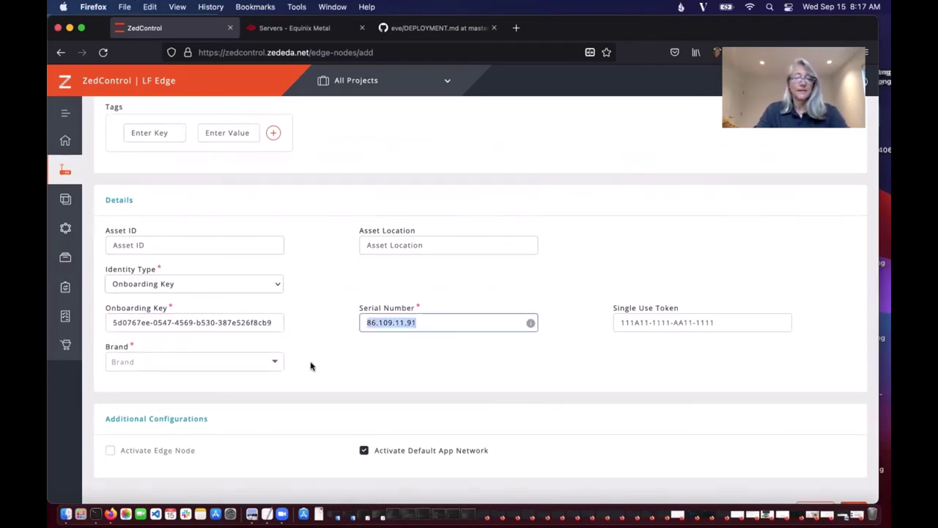
Set the edge node's brand to Supermicro and model to Packet-t1.small.x86.
{"action": "left_click", "coordinate": [273, 365]}
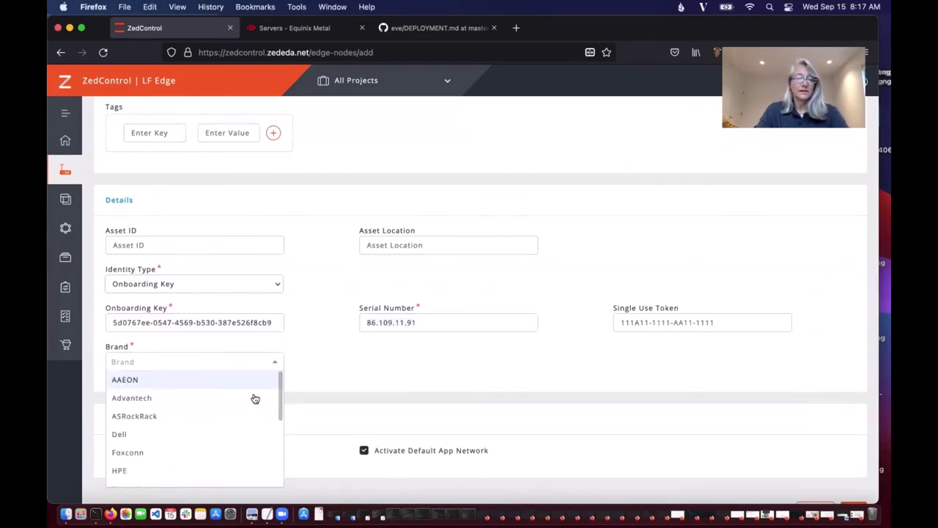
{"action": "scroll", "coordinate": [237, 421], "scroll_direction": "down", "scroll_amount": 2}
{"action": "scroll", "coordinate": [238, 421], "scroll_direction": "down", "scroll_amount": 2}
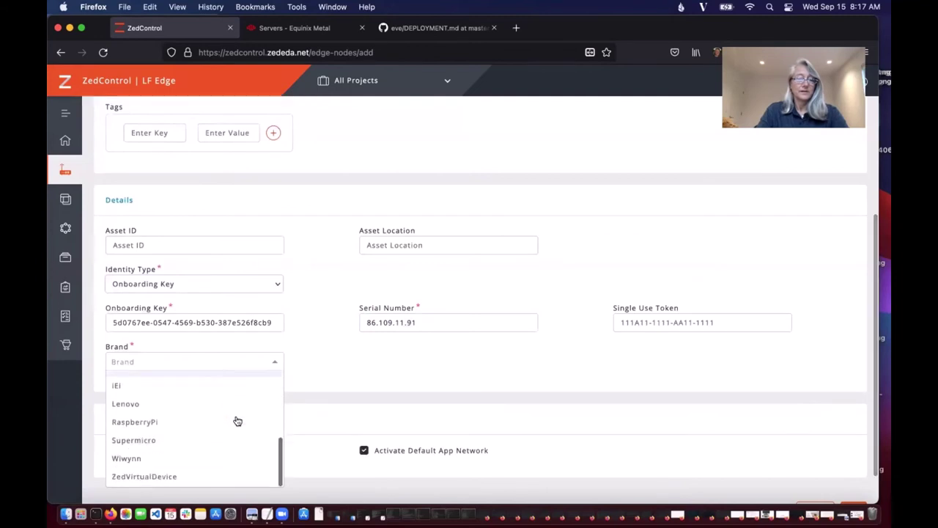
{"action": "left_click", "coordinate": [192, 442]}
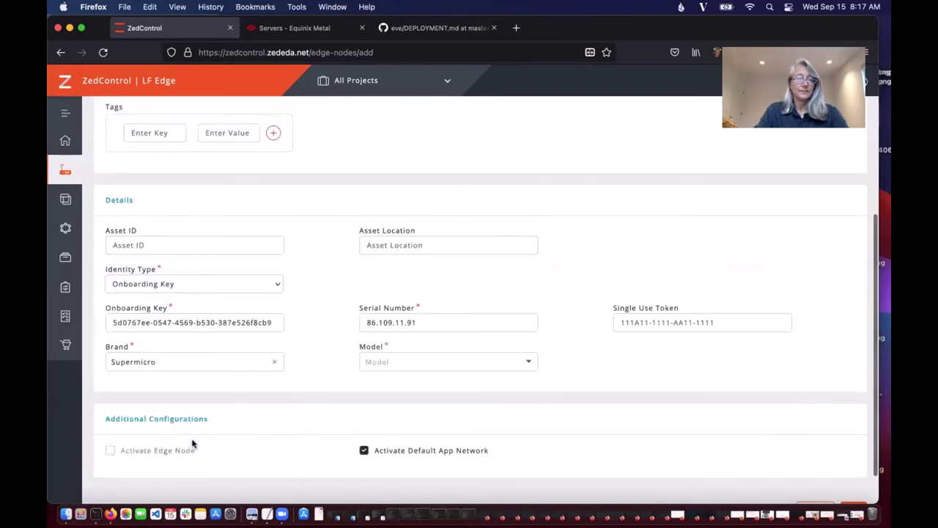
{"action": "left_click", "coordinate": [405, 363]}
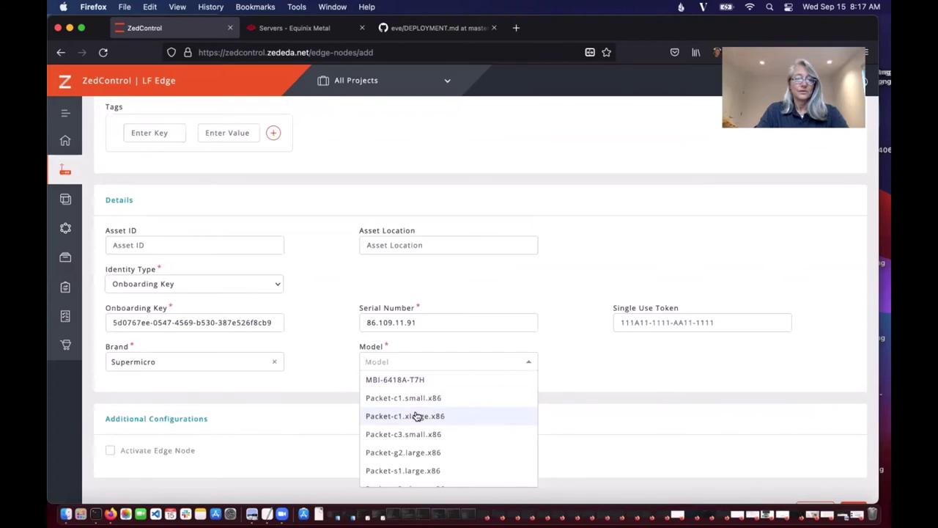
{"action": "scroll", "coordinate": [416, 416], "scroll_direction": "down", "scroll_amount": 5}
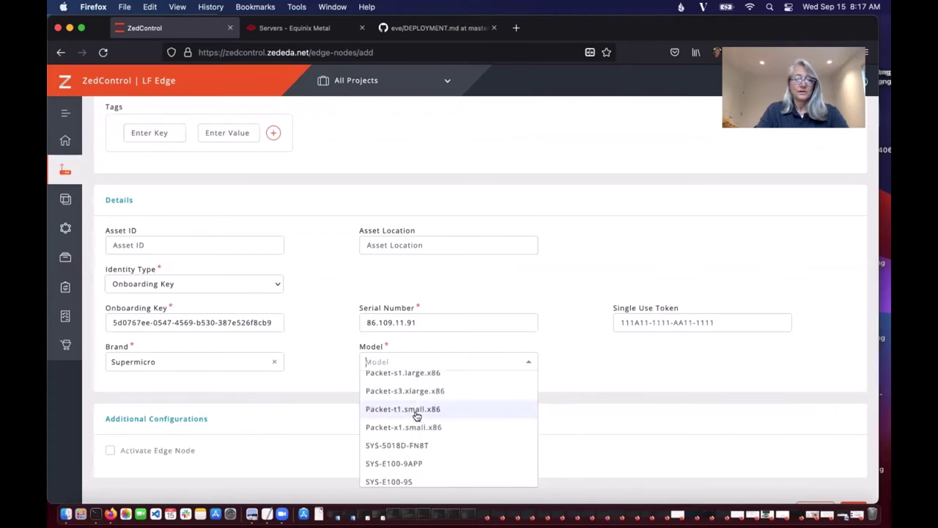
{"action": "left_click", "coordinate": [411, 411]}
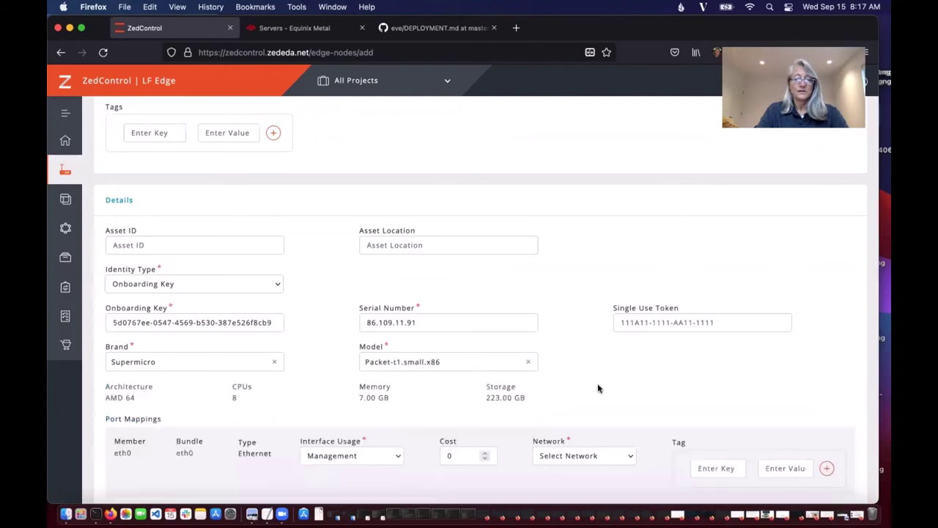
Attach both eth0 and eth1 to the defaultIPv4-net network.
{"action": "scroll", "coordinate": [618, 386], "scroll_direction": "down", "scroll_amount": 4}
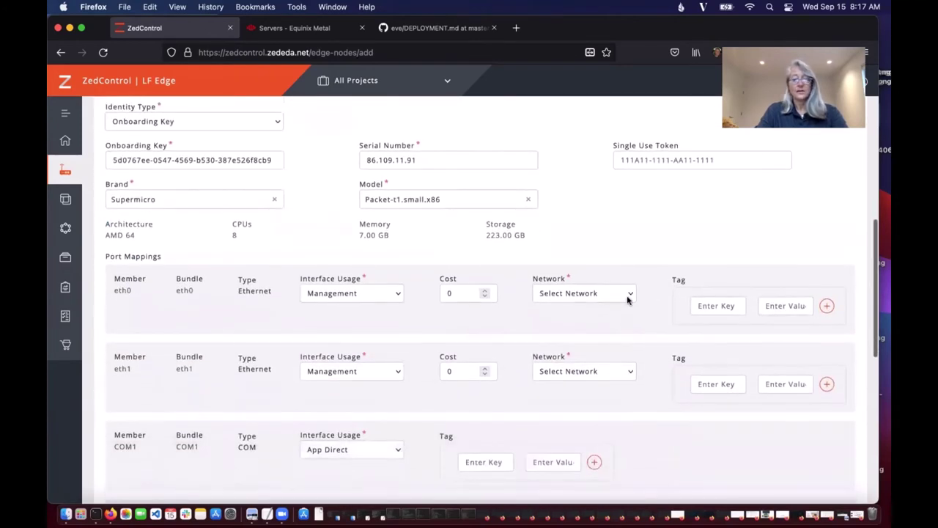
{"action": "left_click", "coordinate": [632, 295]}
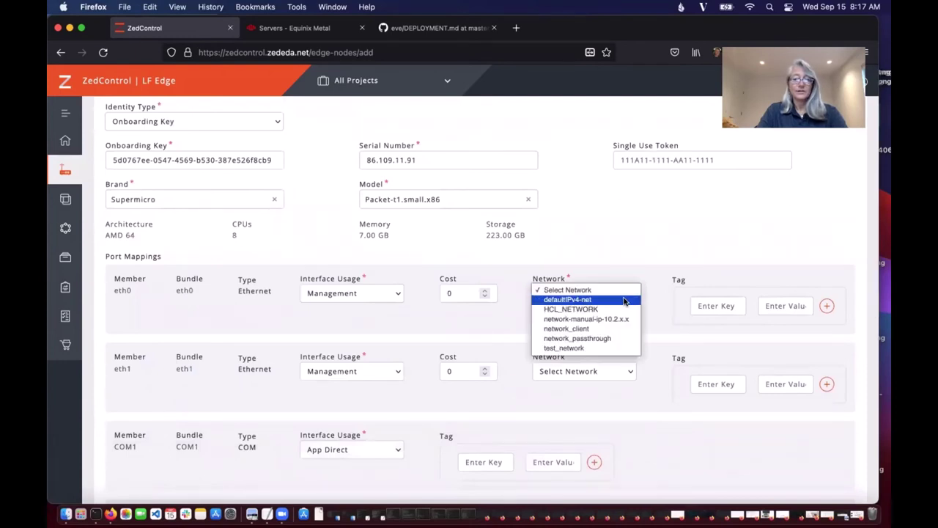
{"action": "left_click", "coordinate": [622, 301]}
{"action": "scroll", "coordinate": [608, 356], "scroll_direction": "down", "scroll_amount": 3}
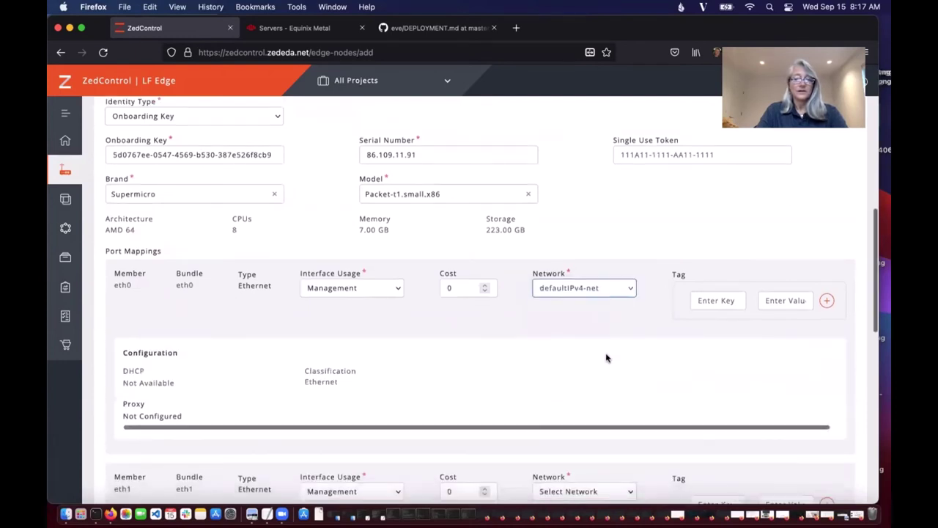
{"action": "left_click", "coordinate": [627, 372]}
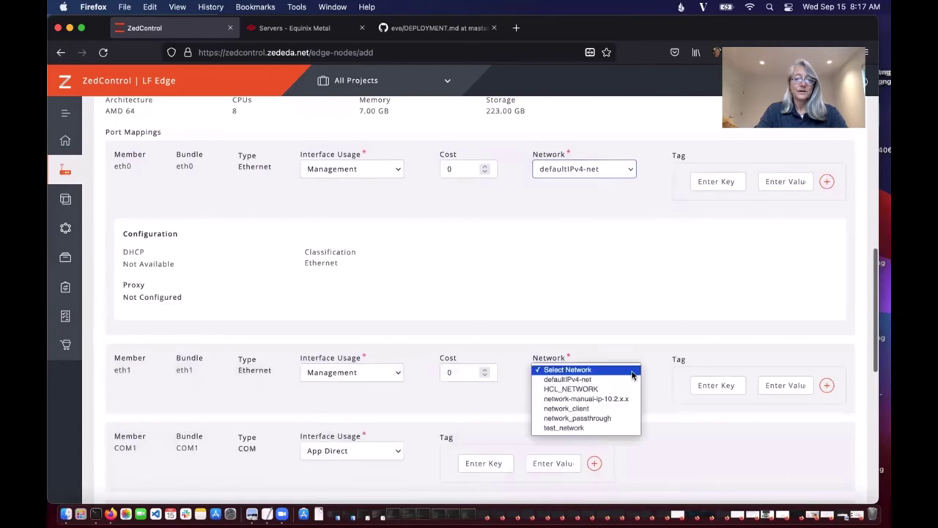
{"action": "left_click", "coordinate": [621, 381]}
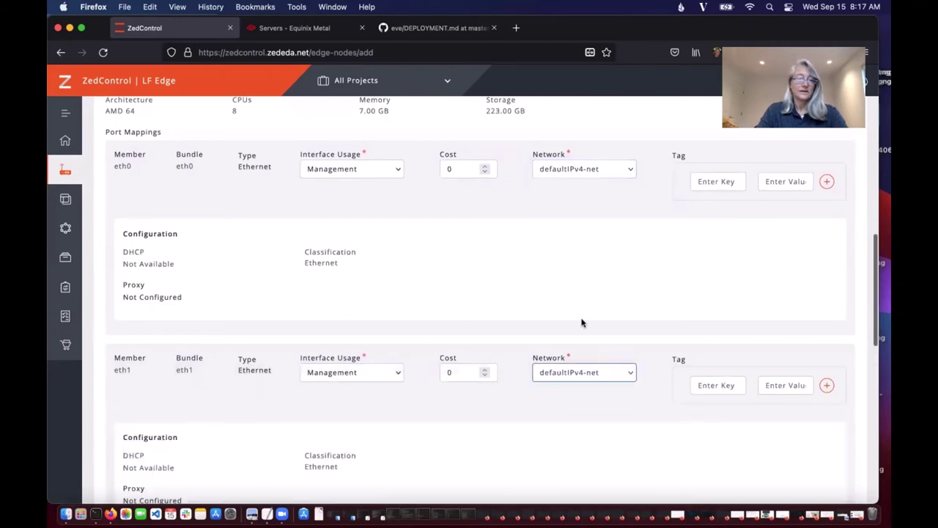
Check the COM1 usage options and turn on Activate Edge Node.
{"action": "scroll", "coordinate": [582, 323], "scroll_direction": "down", "scroll_amount": 4}
{"action": "scroll", "coordinate": [582, 322], "scroll_direction": "down", "scroll_amount": 7}
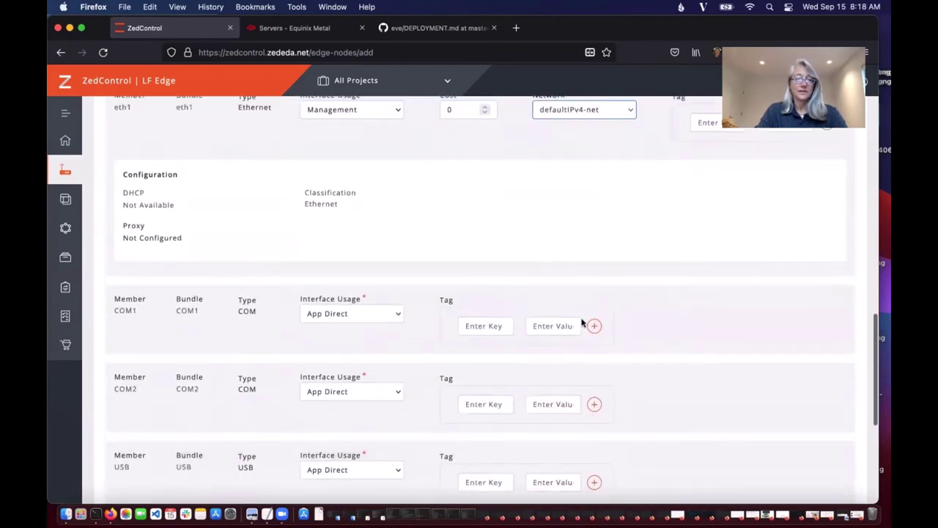
{"action": "scroll", "coordinate": [582, 323], "scroll_direction": "down", "scroll_amount": 1}
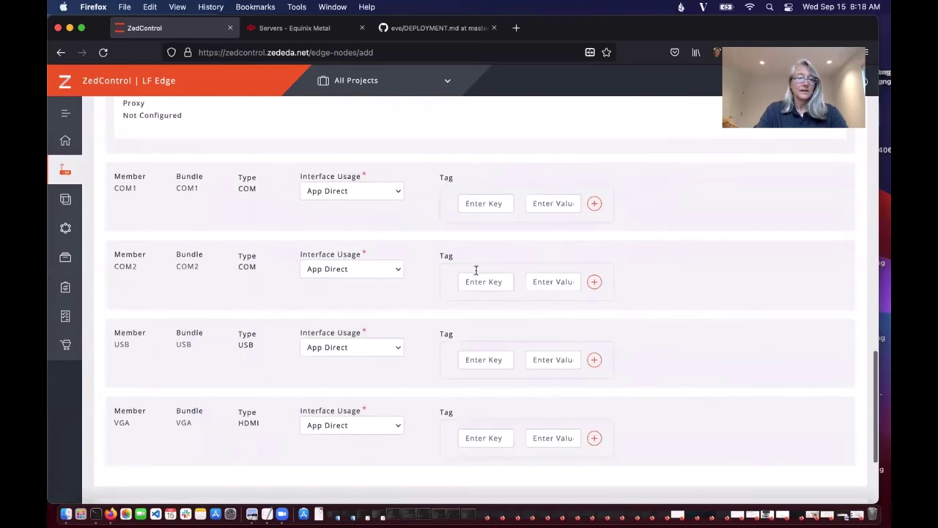
{"action": "left_click", "coordinate": [400, 192]}
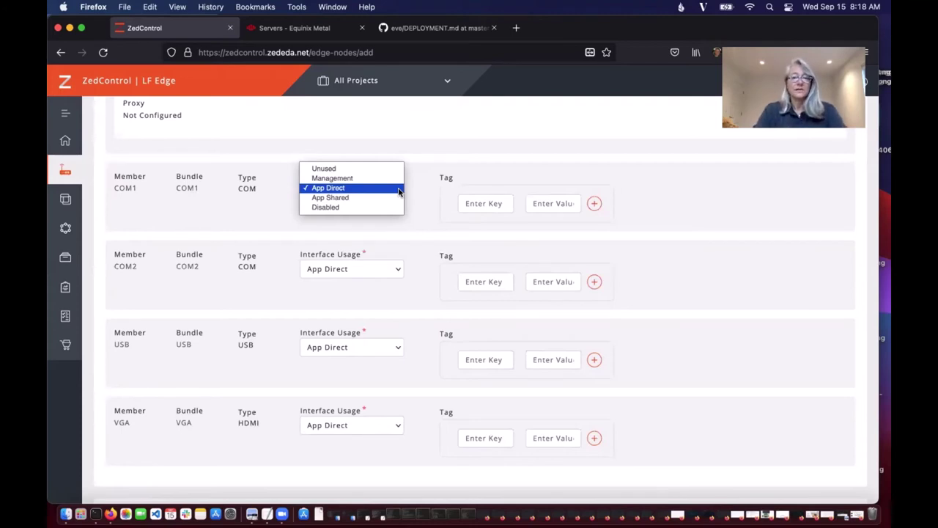
{"action": "scroll", "coordinate": [418, 224], "scroll_direction": "down", "scroll_amount": 5}
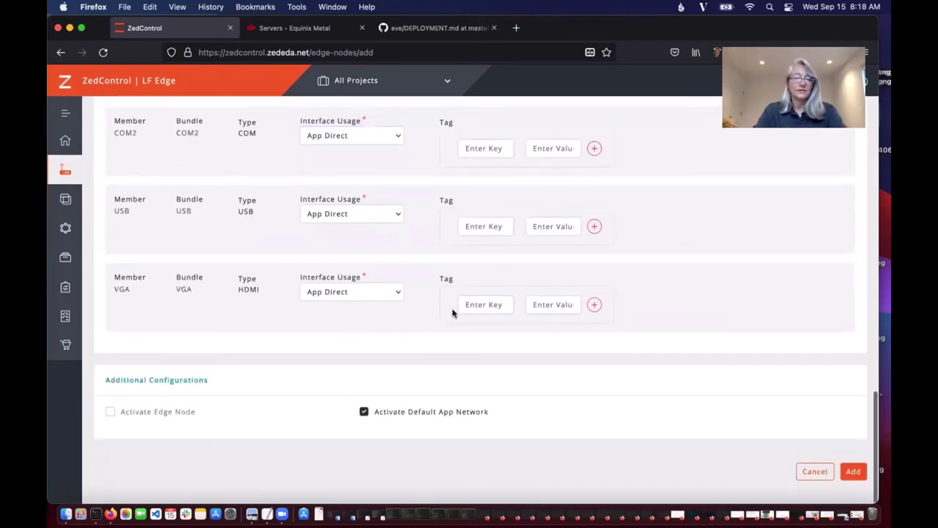
{"action": "left_click", "coordinate": [111, 413]}
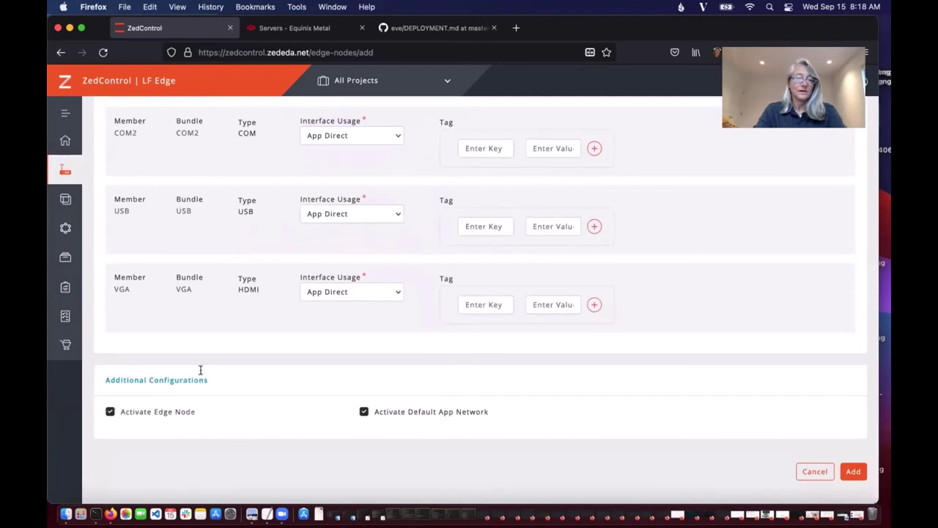
Add the ONES-demo-kg edge node and open its status page showing Provisioned.
{"action": "left_click", "coordinate": [853, 472]}
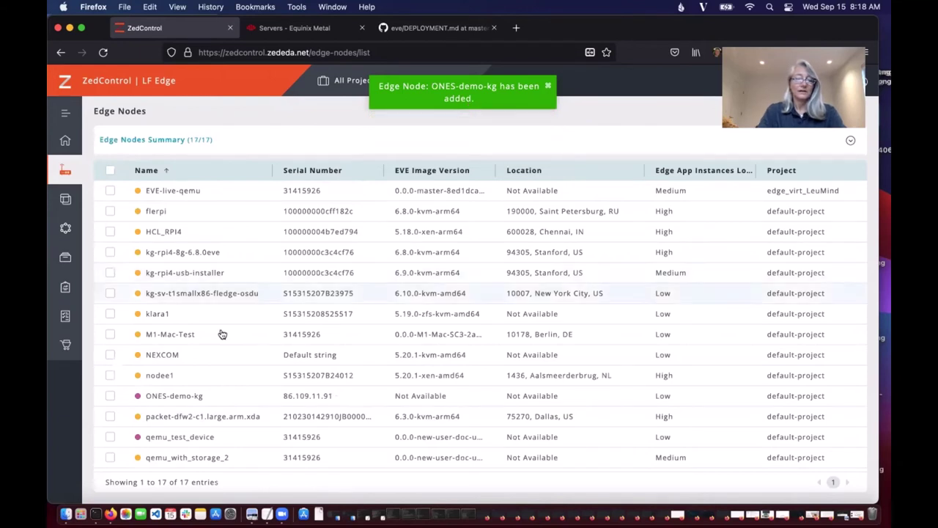
{"action": "left_click", "coordinate": [163, 399]}
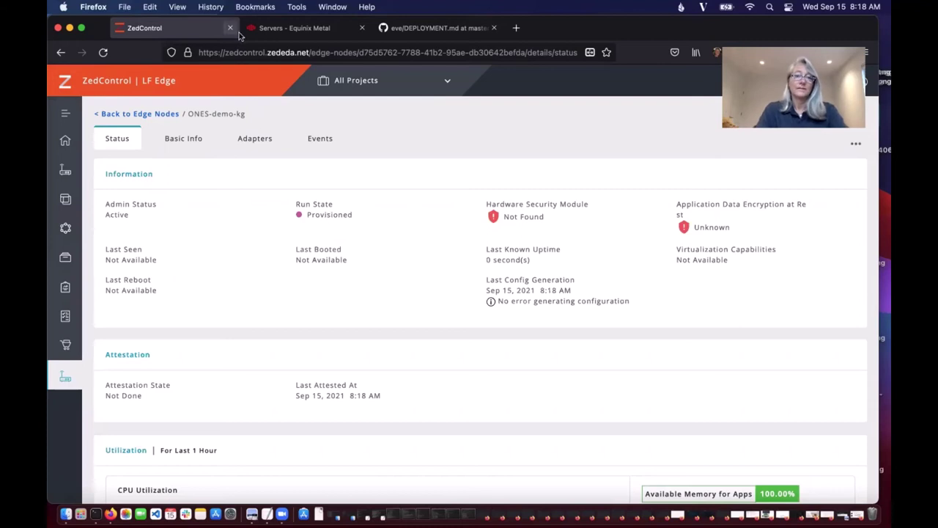
Open the ones-demo-sv-t1-small-x86-01 server and view its traffic statistics.
{"action": "left_click", "coordinate": [286, 28]}
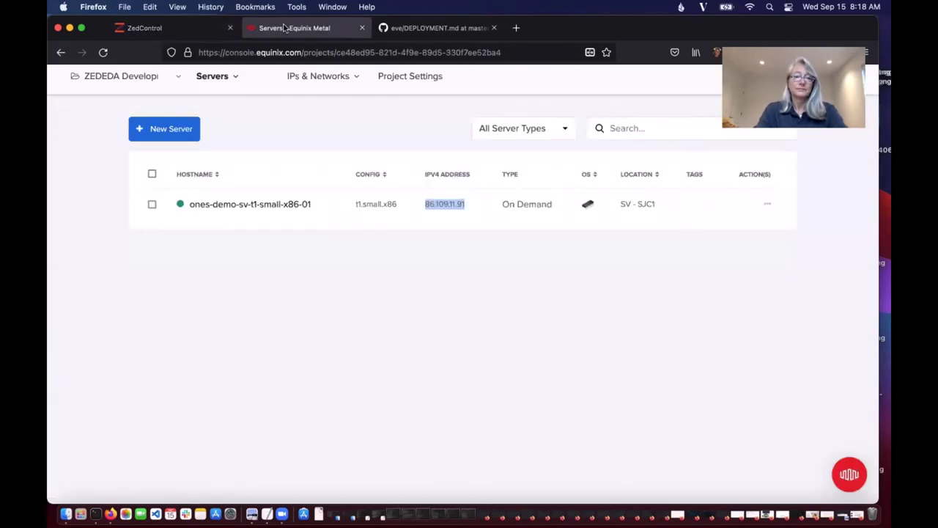
{"action": "left_click", "coordinate": [209, 209]}
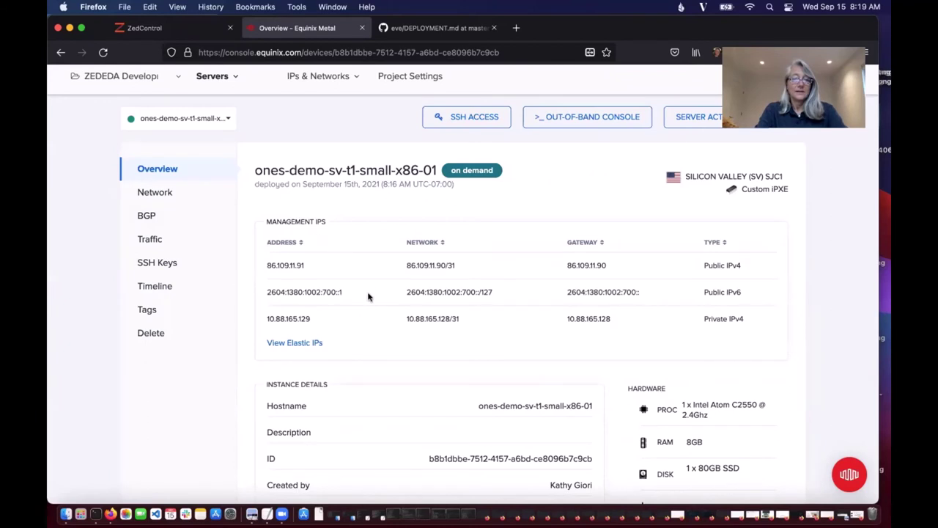
{"action": "scroll", "coordinate": [368, 297], "scroll_direction": "down", "scroll_amount": 5}
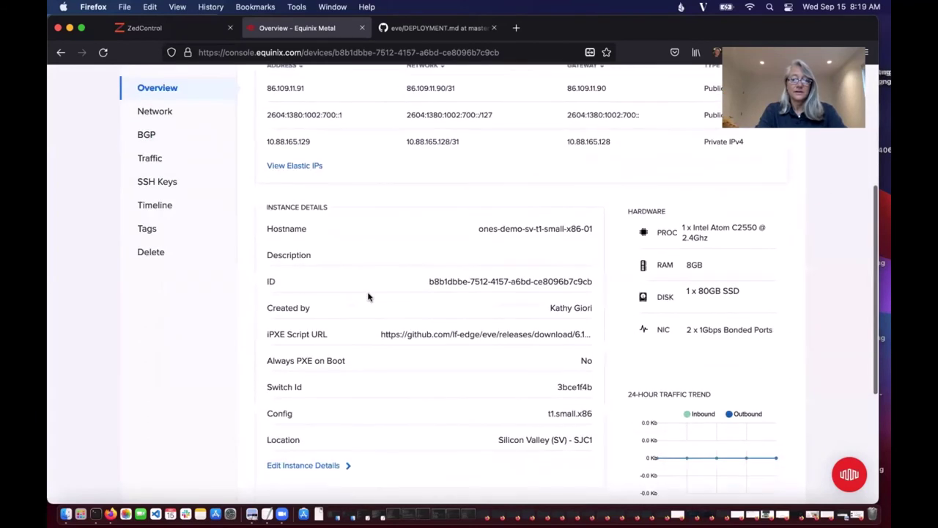
{"action": "left_click", "coordinate": [150, 159]}
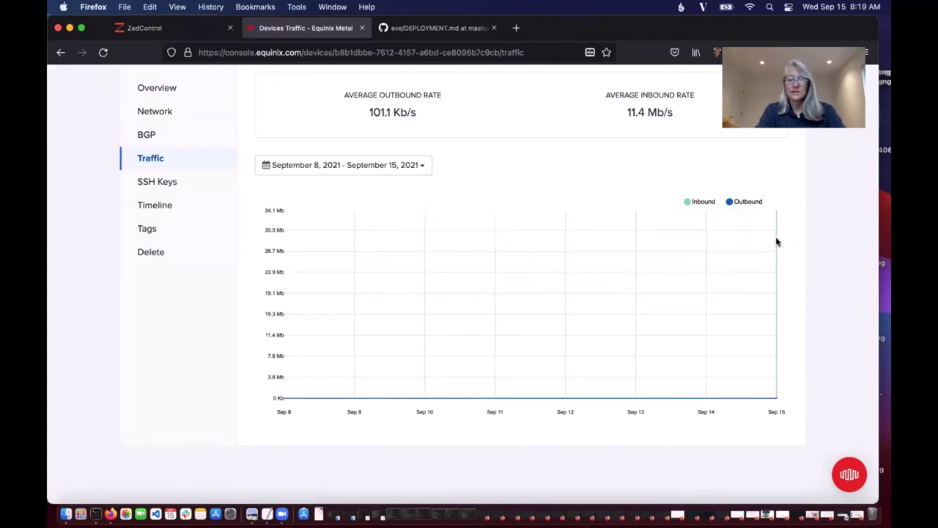
{"action": "scroll", "coordinate": [601, 272], "scroll_direction": "up", "scroll_amount": 5}
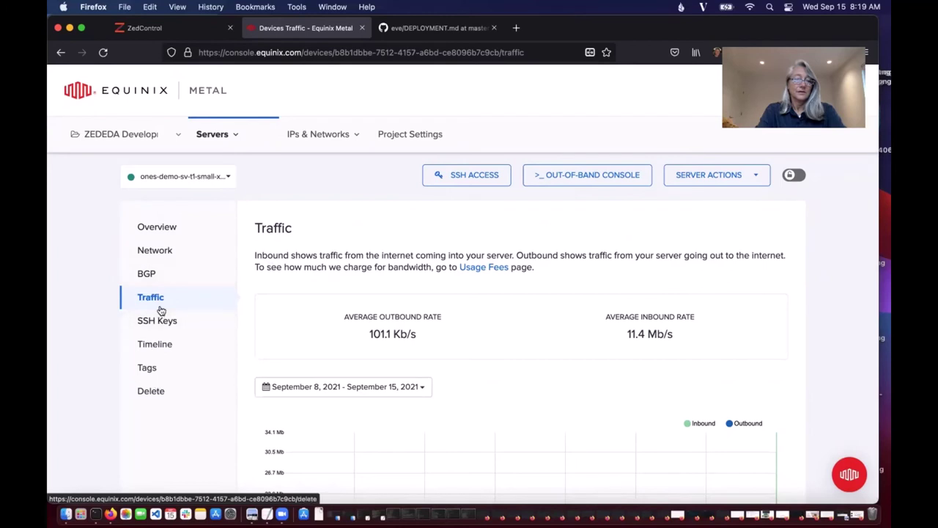
Check the server's network configuration, return to its overview, and dismiss Server Actions unused.
{"action": "left_click", "coordinate": [155, 250]}
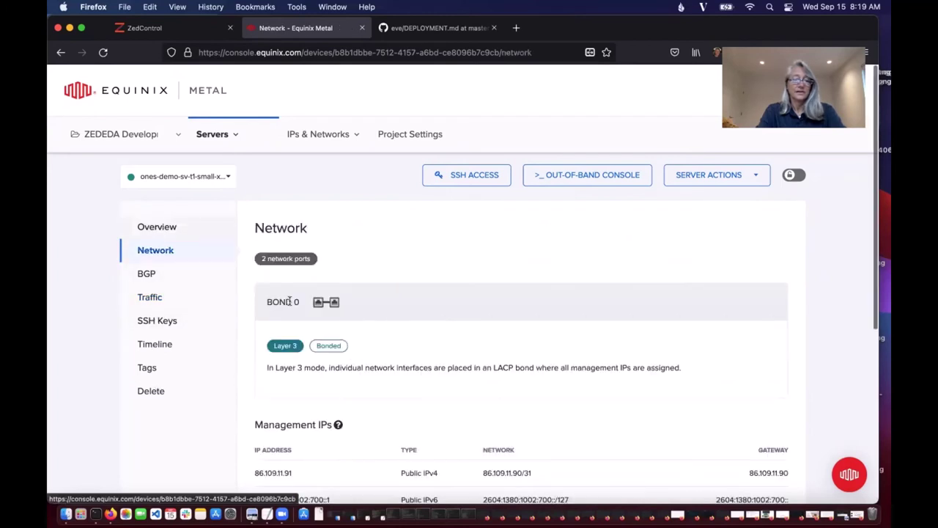
{"action": "scroll", "coordinate": [328, 312], "scroll_direction": "down", "scroll_amount": 3}
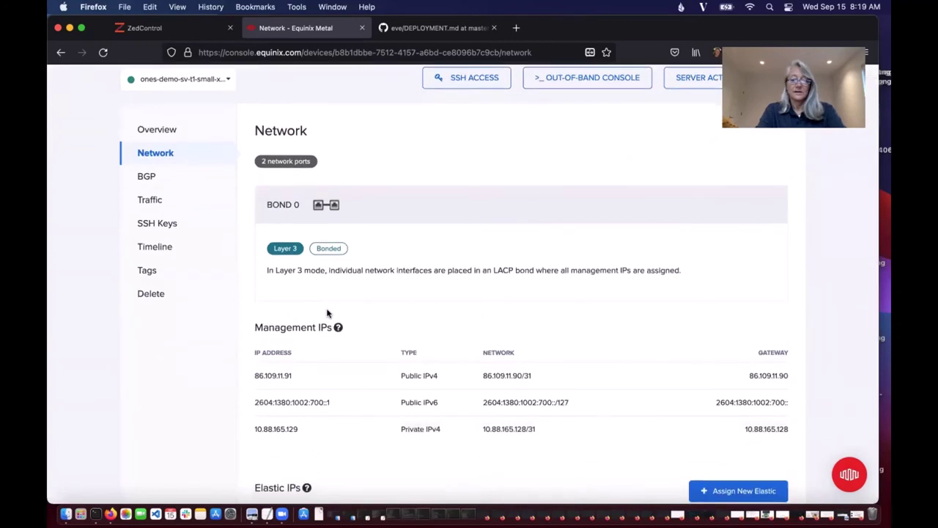
{"action": "left_click", "coordinate": [160, 129]}
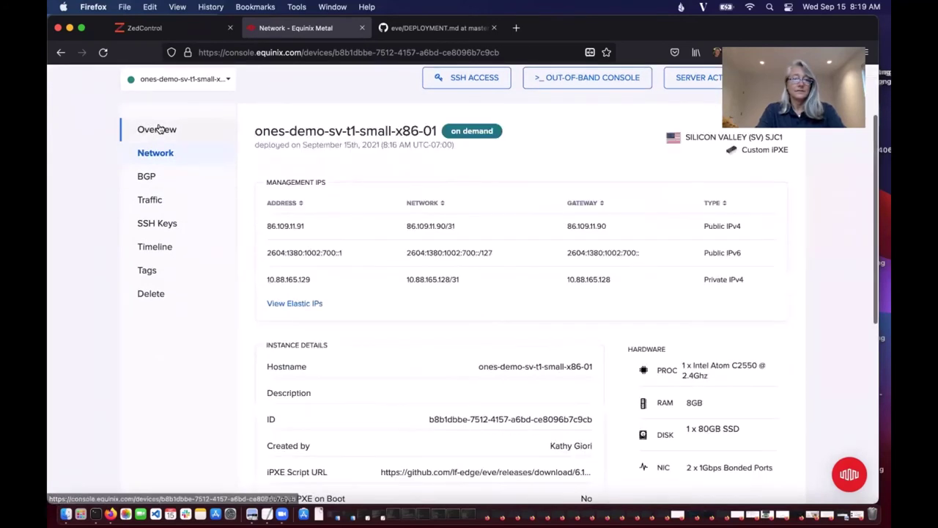
{"action": "scroll", "coordinate": [378, 180], "scroll_direction": "up", "scroll_amount": 2}
{"action": "scroll", "coordinate": [377, 180], "scroll_direction": "up", "scroll_amount": 1}
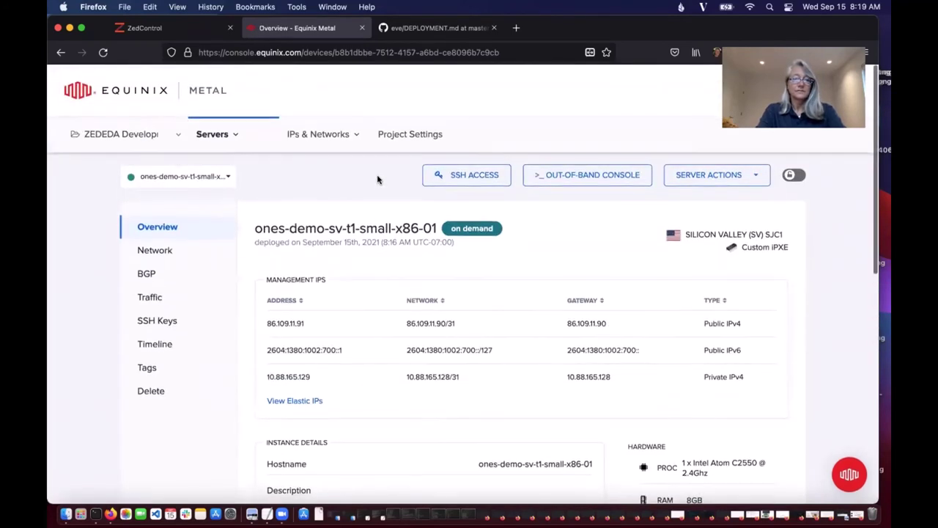
{"action": "left_click", "coordinate": [754, 179]}
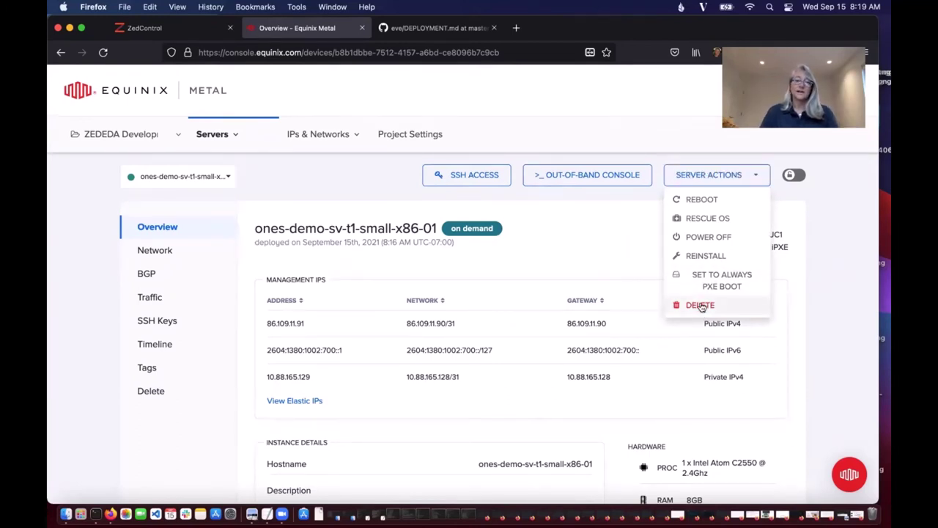
{"action": "left_click", "coordinate": [834, 276]}
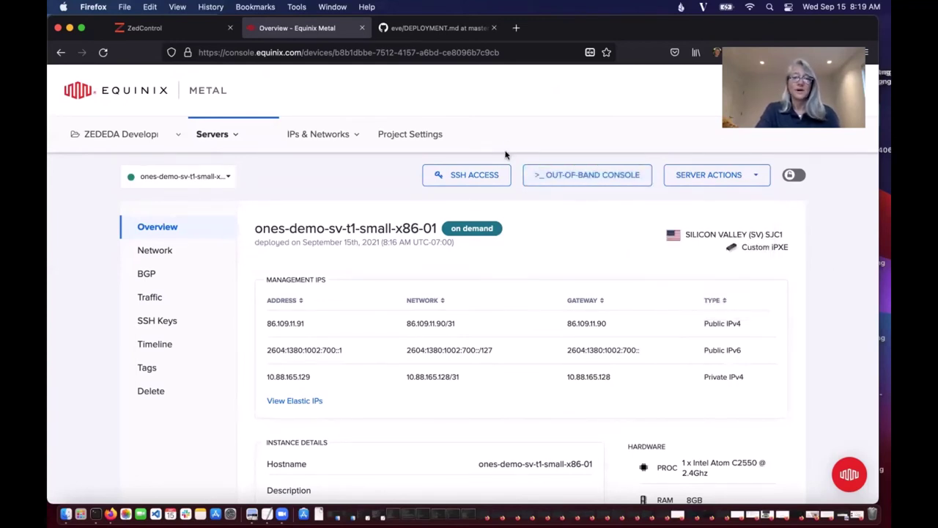
Scroll through the 'Deploying EVE-OS' DEPLOYMENT.md guide to its footer and back to the title.
{"action": "left_click", "coordinate": [433, 30]}
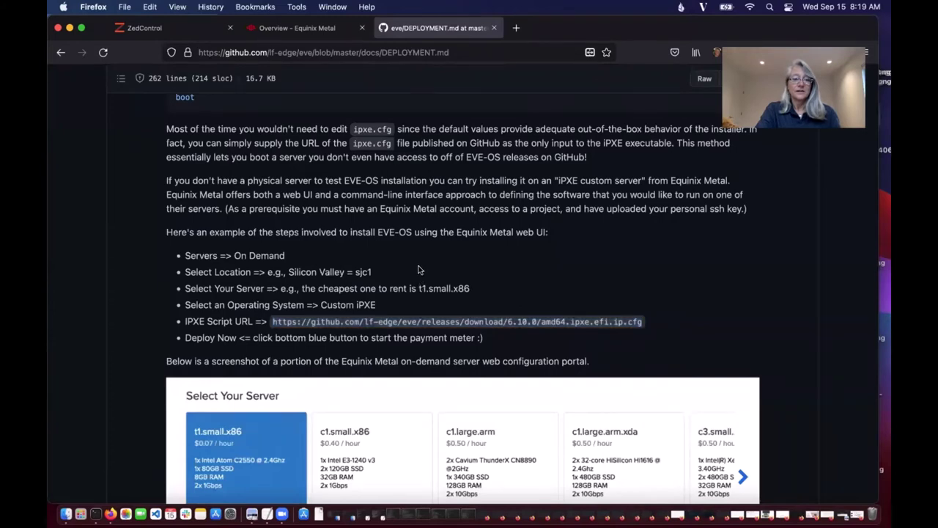
{"action": "scroll", "coordinate": [406, 323], "scroll_direction": "down", "scroll_amount": 5}
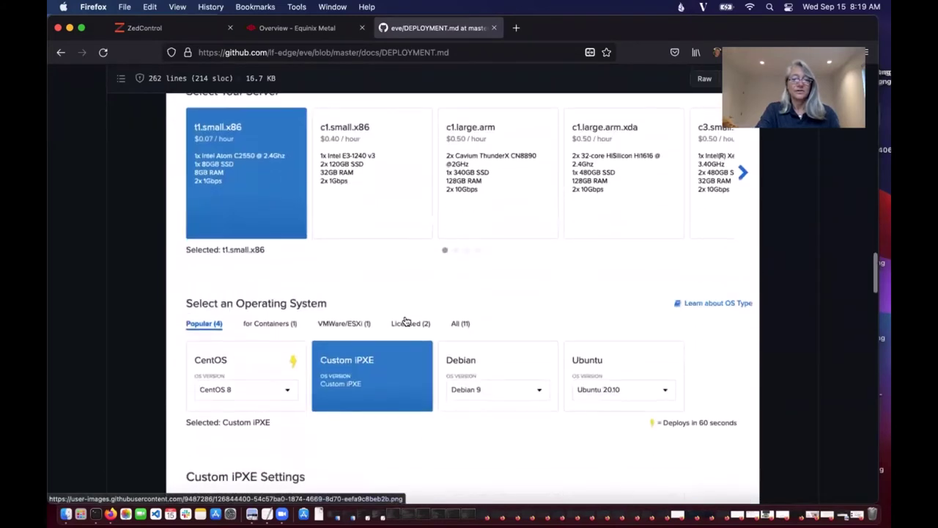
{"action": "scroll", "coordinate": [407, 322], "scroll_direction": "down", "scroll_amount": 2}
{"action": "scroll", "coordinate": [407, 321], "scroll_direction": "down", "scroll_amount": 8}
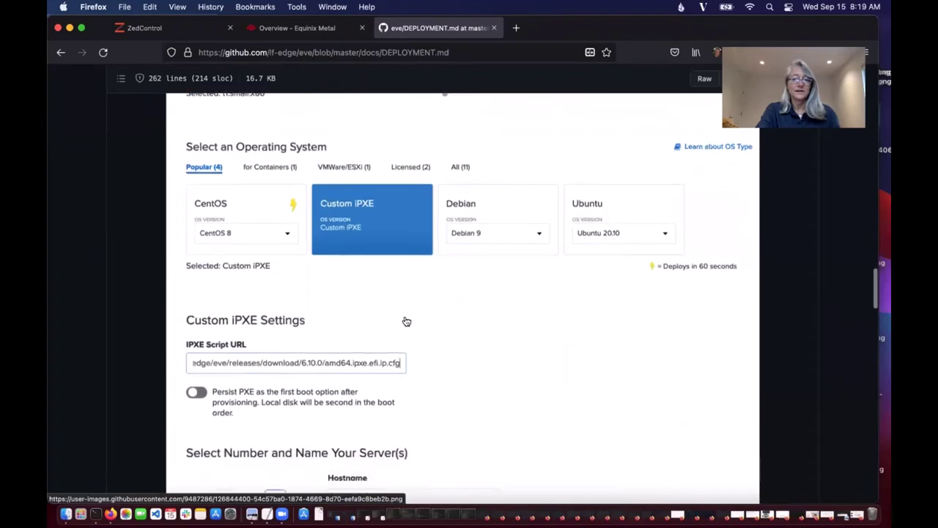
{"action": "scroll", "coordinate": [406, 321], "scroll_direction": "down", "scroll_amount": 3}
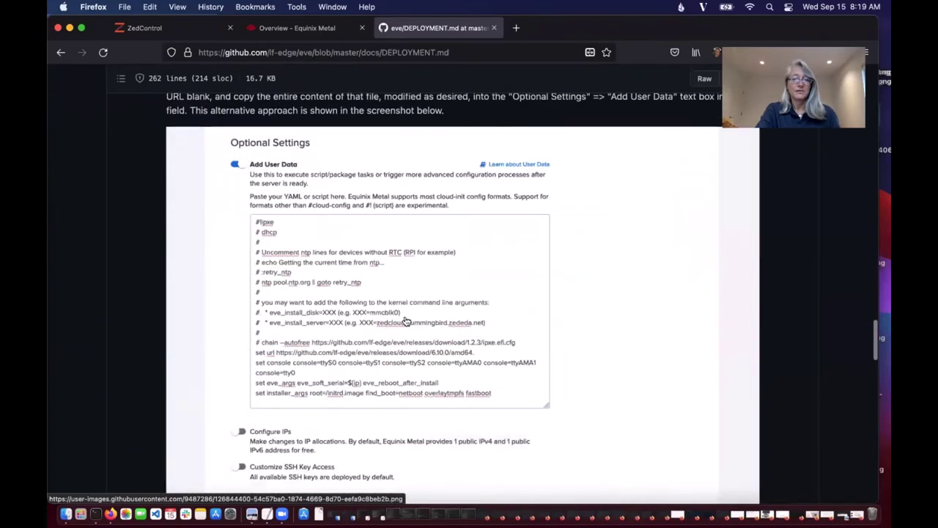
{"action": "scroll", "coordinate": [407, 321], "scroll_direction": "down", "scroll_amount": 6}
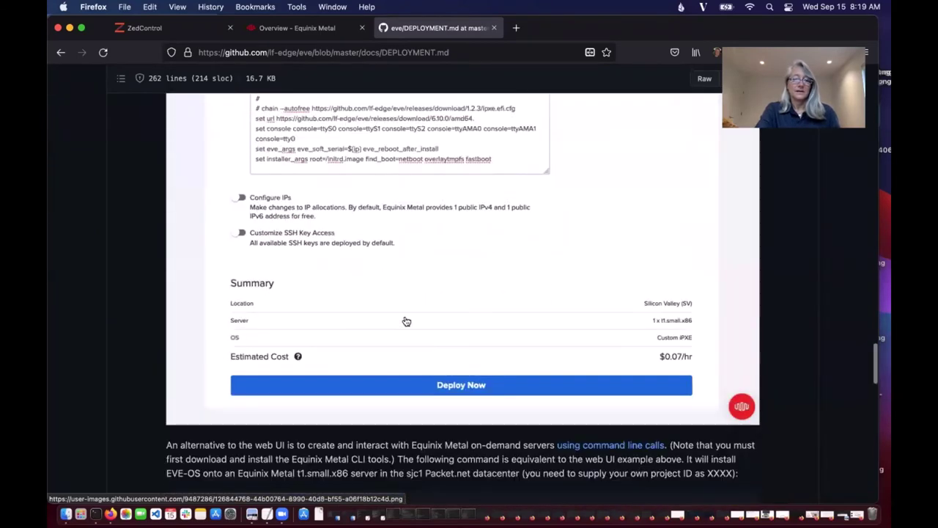
{"action": "scroll", "coordinate": [406, 322], "scroll_direction": "down", "scroll_amount": 1}
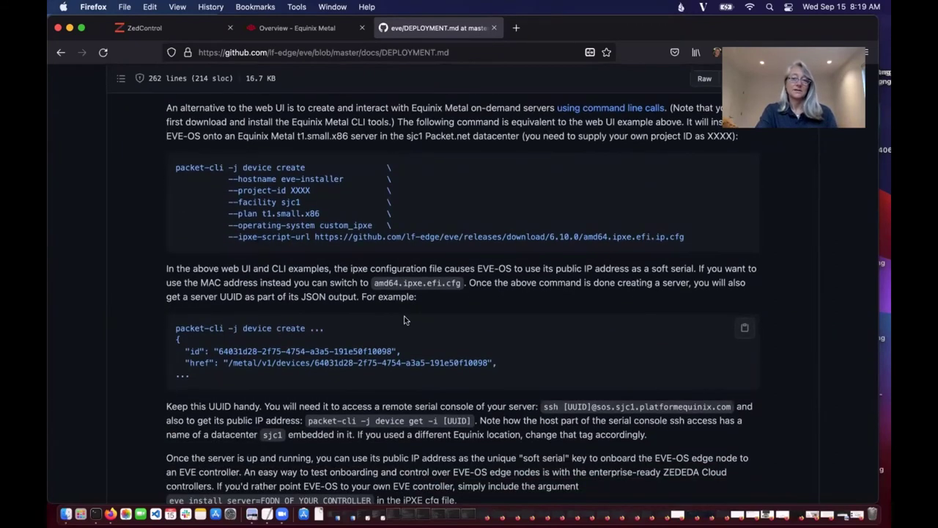
{"action": "scroll", "coordinate": [404, 320], "scroll_direction": "down", "scroll_amount": 3}
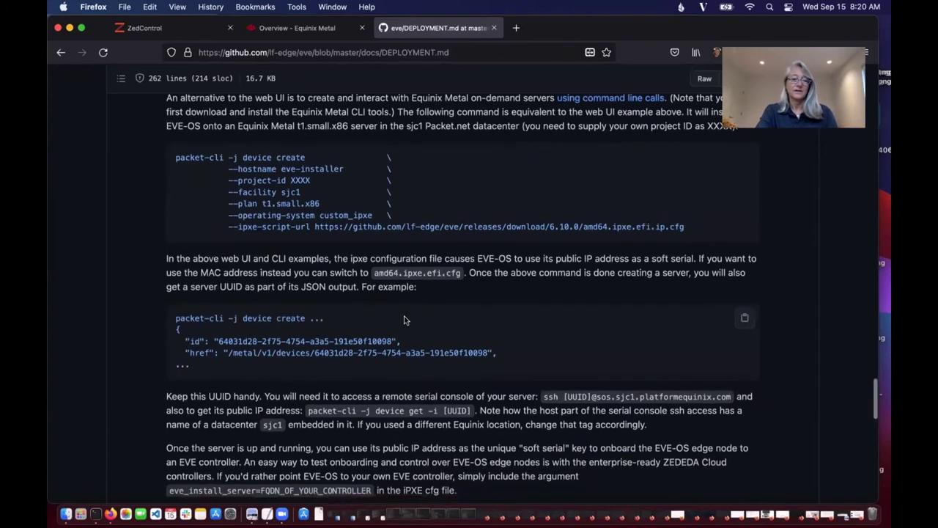
{"action": "scroll", "coordinate": [404, 320], "scroll_direction": "down", "scroll_amount": 2}
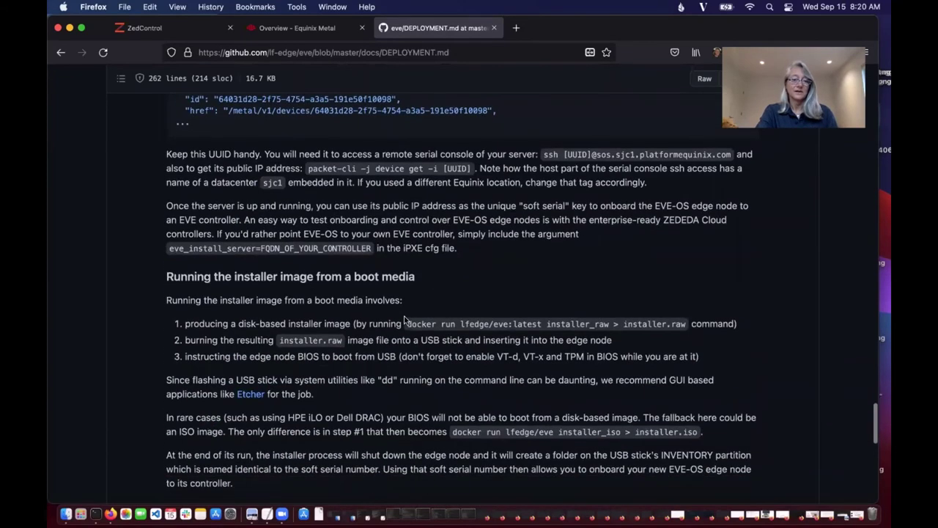
{"action": "scroll", "coordinate": [404, 320], "scroll_direction": "up", "scroll_amount": 5}
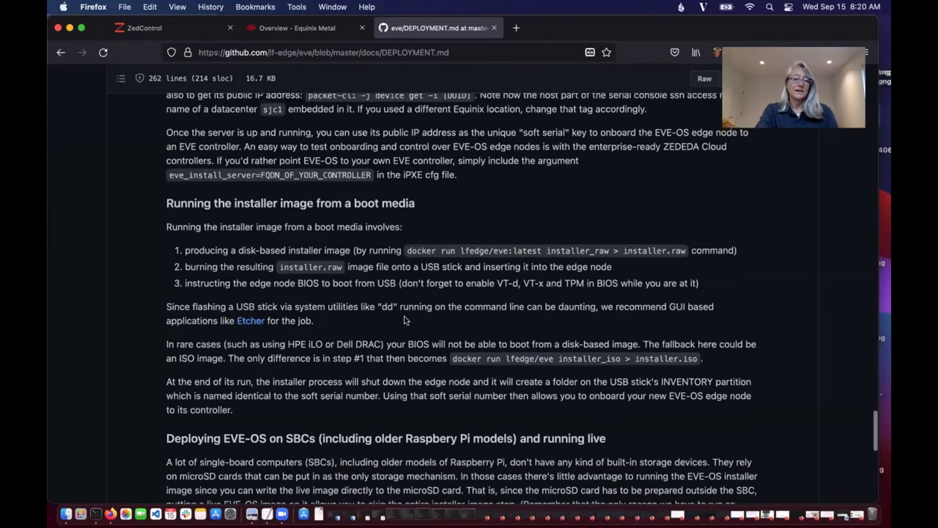
{"action": "scroll", "coordinate": [404, 315], "scroll_direction": "down", "scroll_amount": 2}
{"action": "scroll", "coordinate": [404, 315], "scroll_direction": "down", "scroll_amount": 3}
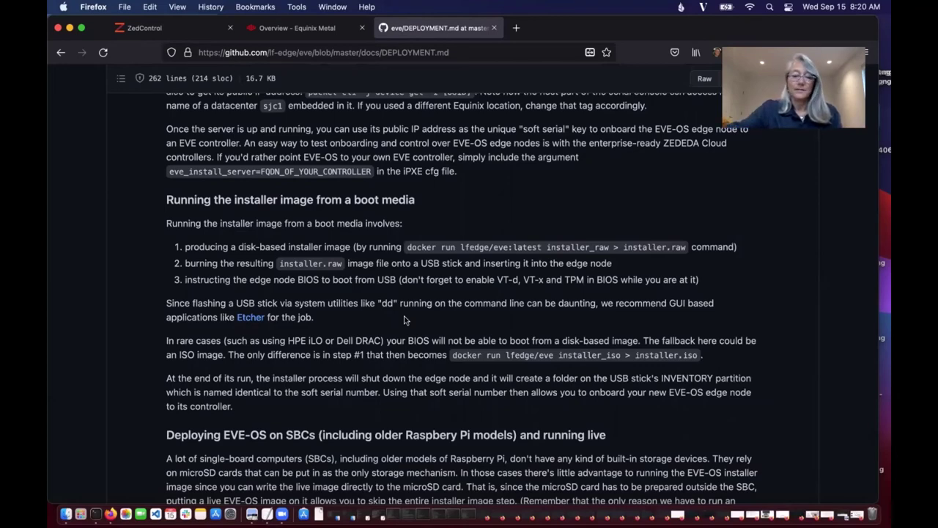
{"action": "scroll", "coordinate": [404, 320], "scroll_direction": "down", "scroll_amount": 5}
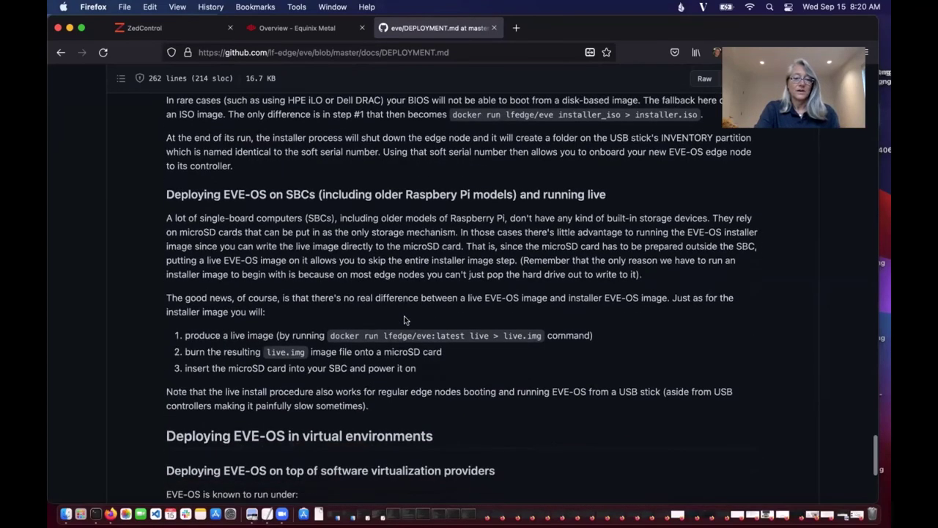
{"action": "scroll", "coordinate": [404, 319], "scroll_direction": "down", "scroll_amount": 1}
{"action": "scroll", "coordinate": [404, 320], "scroll_direction": "down", "scroll_amount": 4}
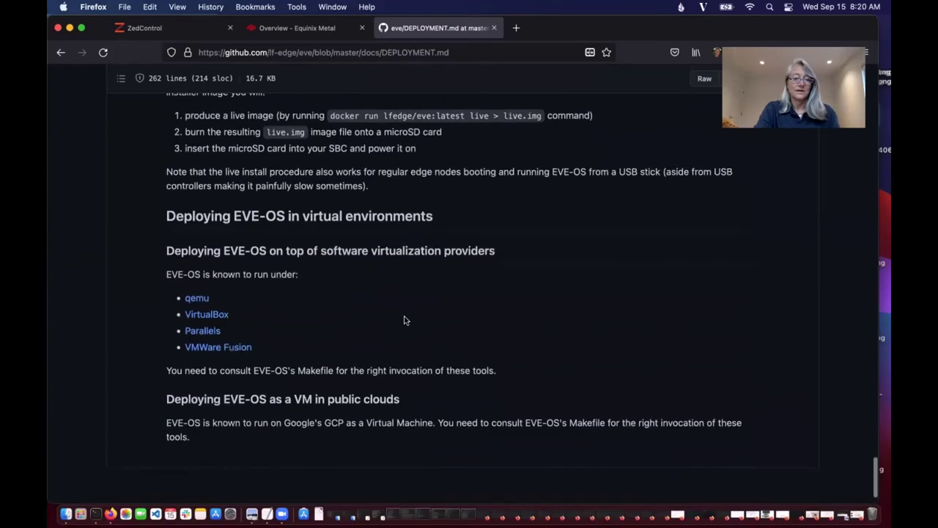
{"action": "scroll", "coordinate": [404, 320], "scroll_direction": "down", "scroll_amount": 2}
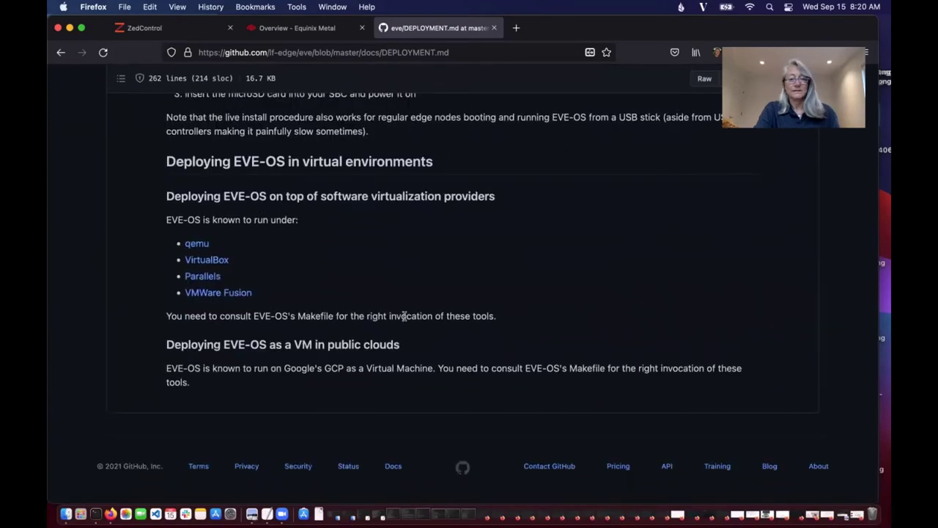
{"action": "scroll", "coordinate": [404, 316], "scroll_direction": "up", "scroll_amount": 20}
{"action": "scroll", "coordinate": [404, 316], "scroll_direction": "up", "scroll_amount": 10}
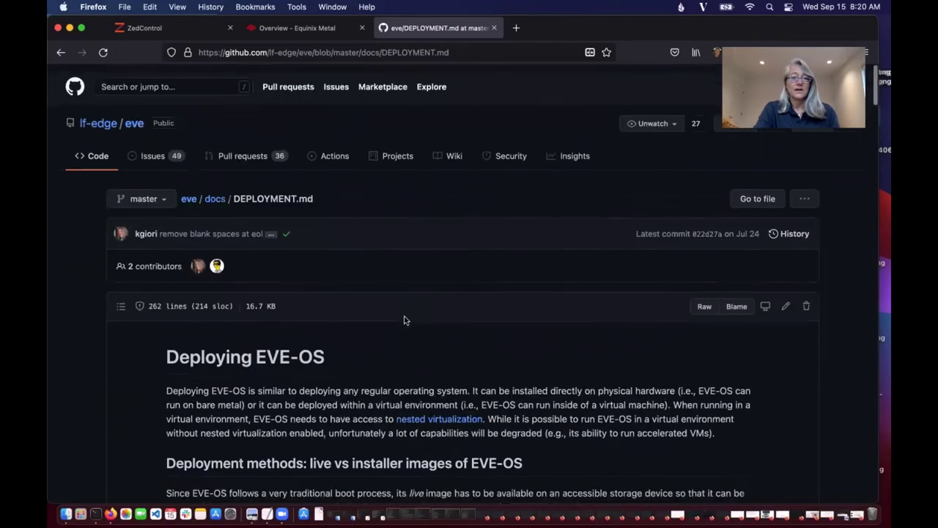
Go from the eve repository's main page into its docs folder and skim the design README.
{"action": "left_click", "coordinate": [134, 122]}
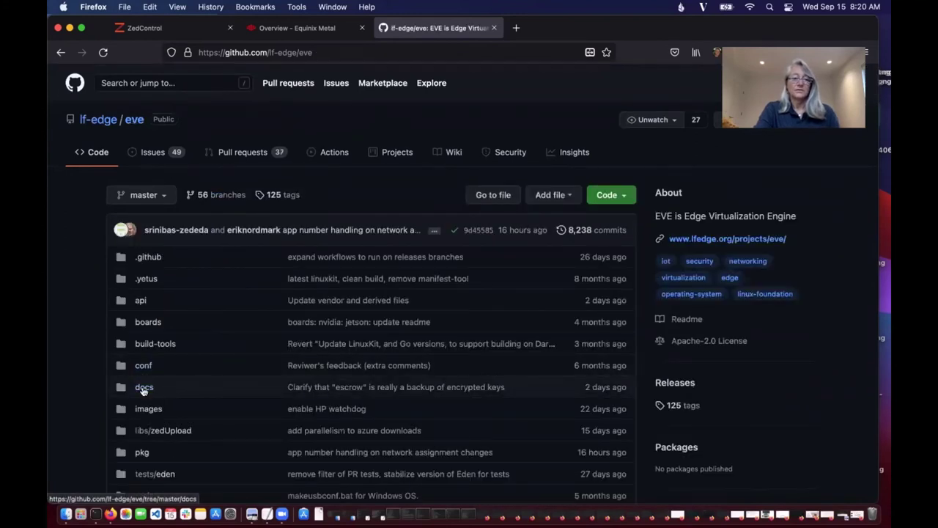
{"action": "left_click", "coordinate": [141, 392]}
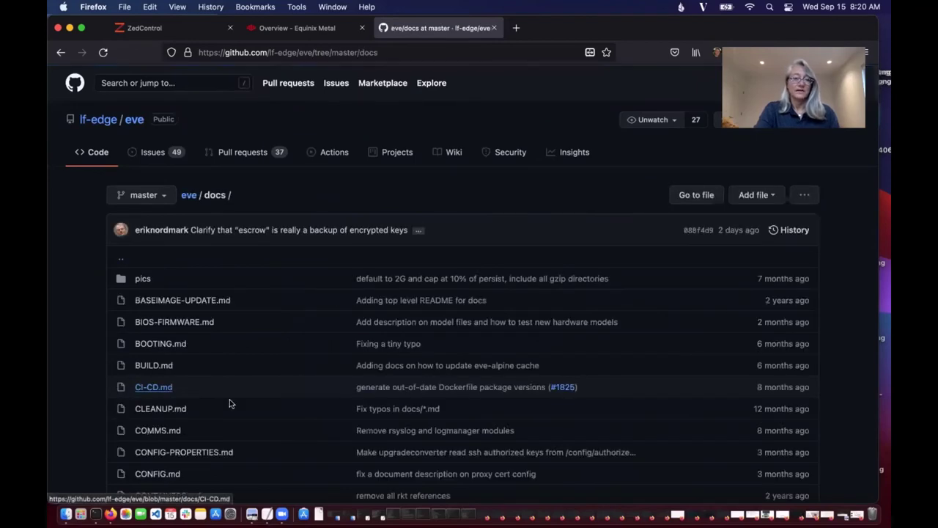
{"action": "scroll", "coordinate": [230, 398], "scroll_direction": "down", "scroll_amount": 8}
{"action": "scroll", "coordinate": [229, 399], "scroll_direction": "down", "scroll_amount": 15}
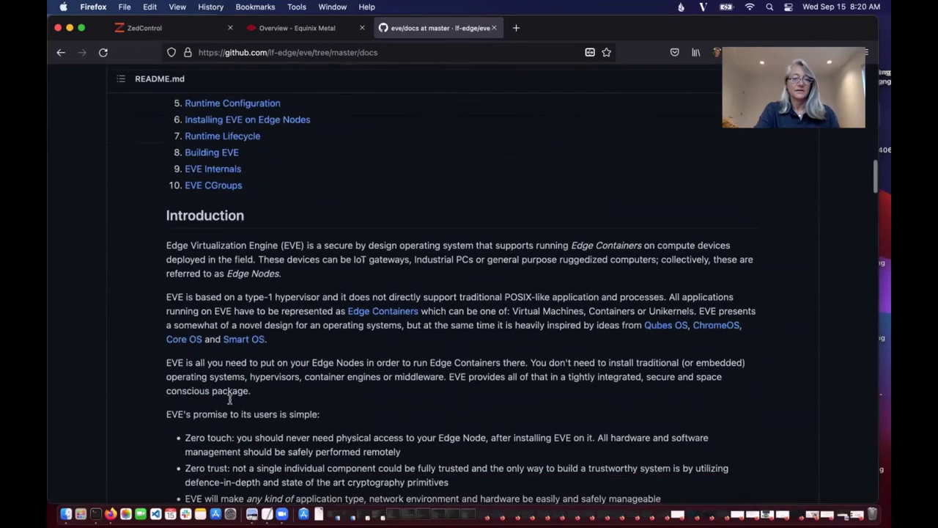
{"action": "scroll", "coordinate": [229, 399], "scroll_direction": "up", "scroll_amount": 3}
{"action": "scroll", "coordinate": [230, 399], "scroll_direction": "up", "scroll_amount": 1}
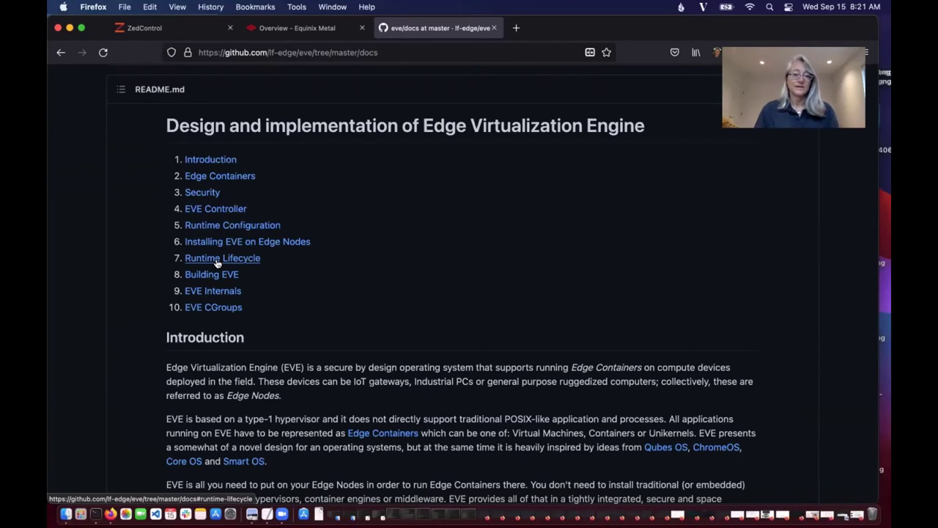
{"action": "left_click", "coordinate": [292, 27]}
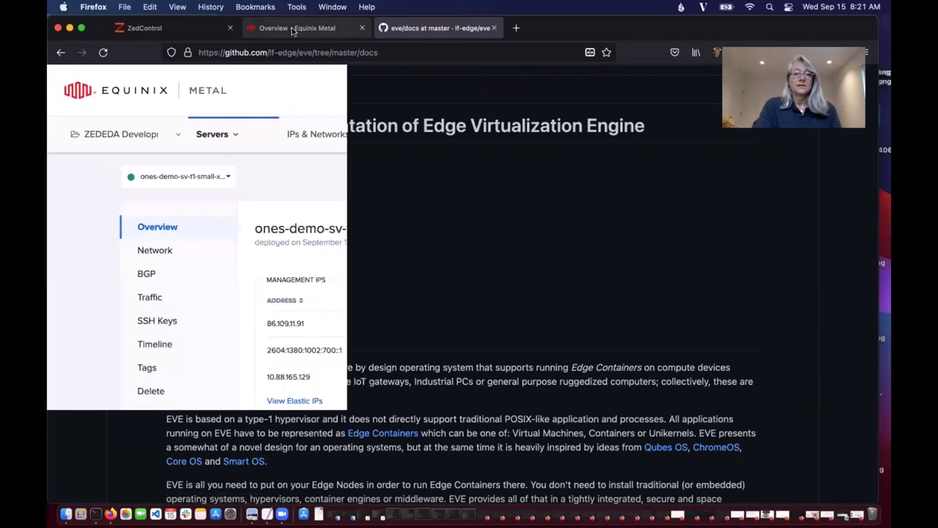
{"action": "left_click", "coordinate": [153, 27]}
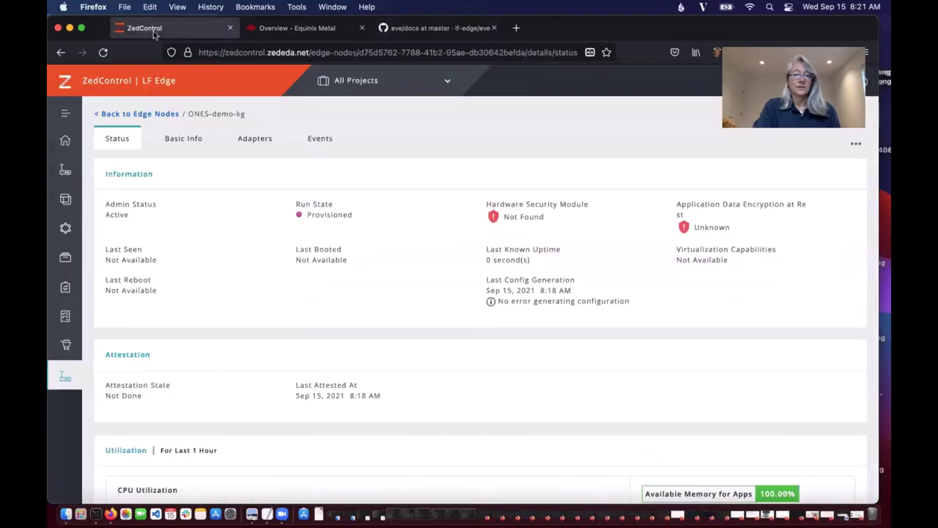
{"action": "left_click", "coordinate": [320, 139]}
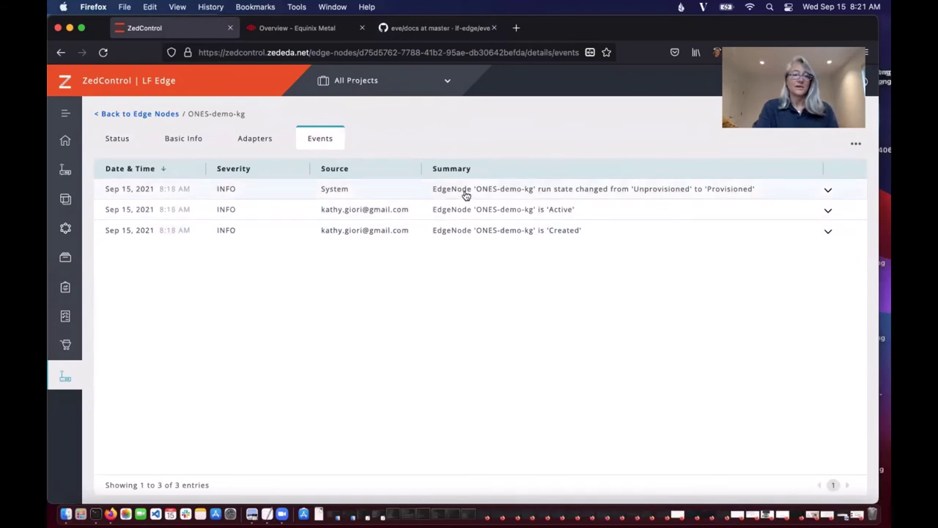
{"action": "left_click", "coordinate": [300, 30]}
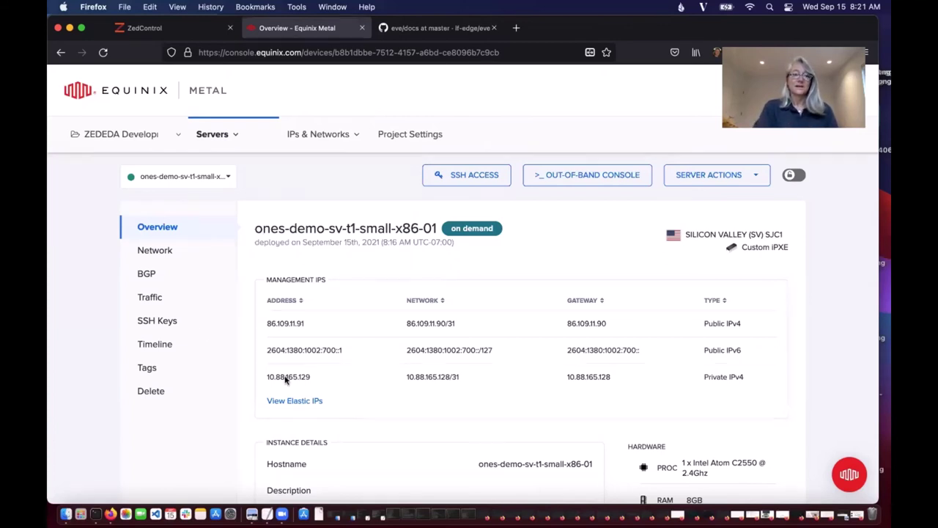
Show ONES-demo-kg's Basic Info: serial 86.109.11.91, model Supermicro - Packet-t1.small.x86, resources pending.
{"action": "left_click", "coordinate": [177, 30]}
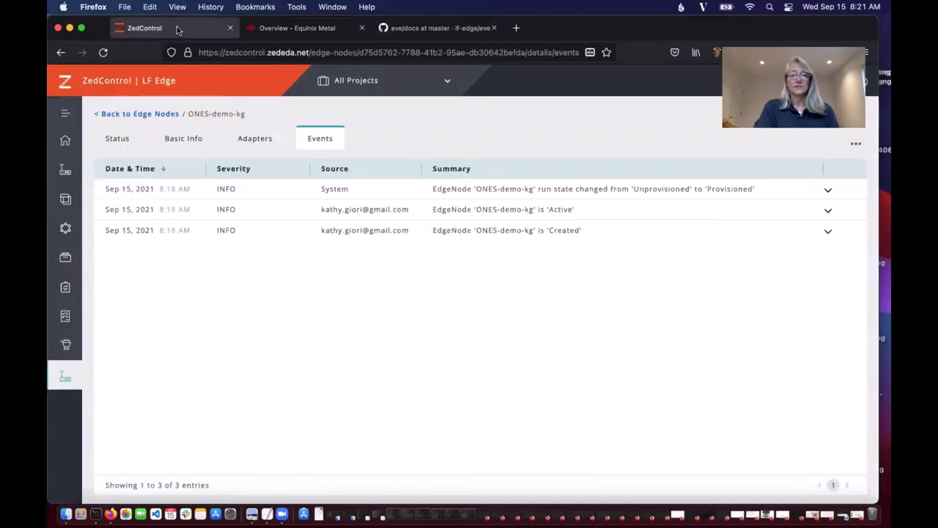
{"action": "left_click", "coordinate": [117, 139]}
{"action": "left_click", "coordinate": [184, 140]}
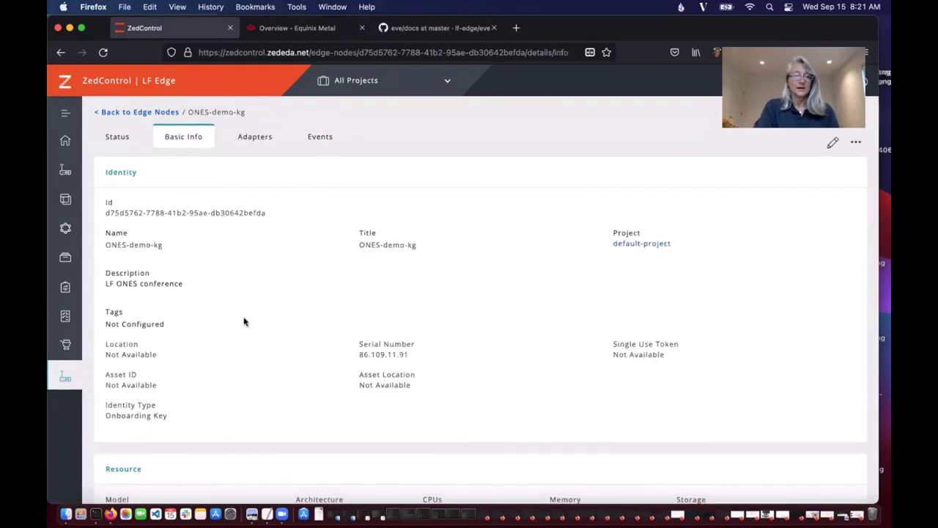
{"action": "scroll", "coordinate": [243, 321], "scroll_direction": "down", "scroll_amount": 5}
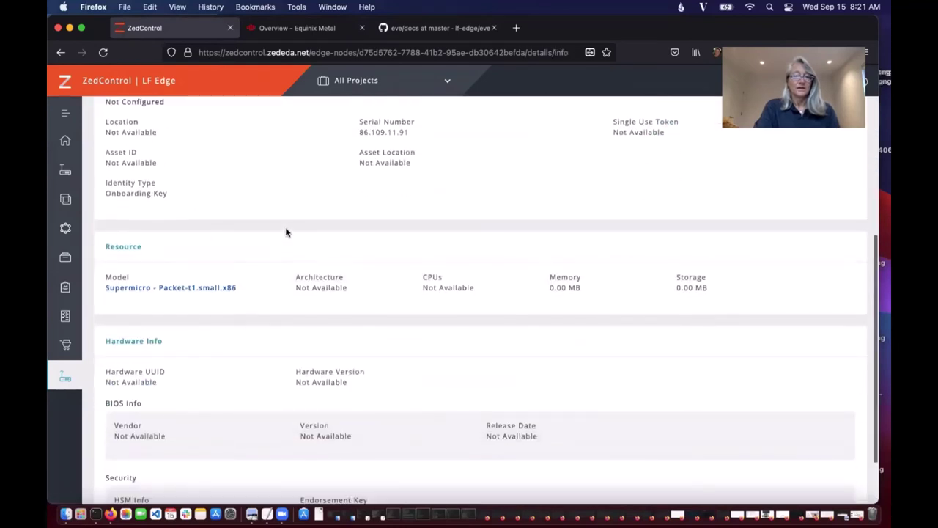
{"action": "scroll", "coordinate": [285, 233], "scroll_direction": "up", "scroll_amount": 2}
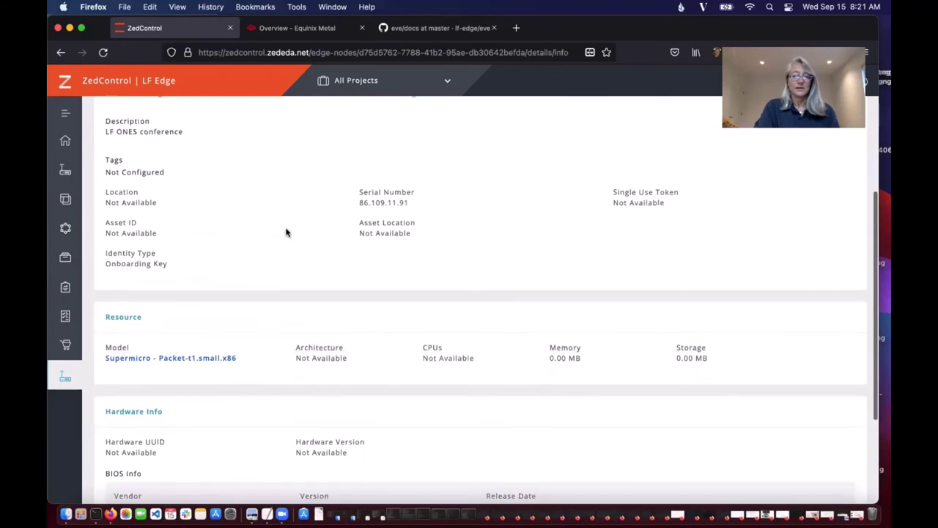
{"action": "scroll", "coordinate": [286, 232], "scroll_direction": "up", "scroll_amount": 3}
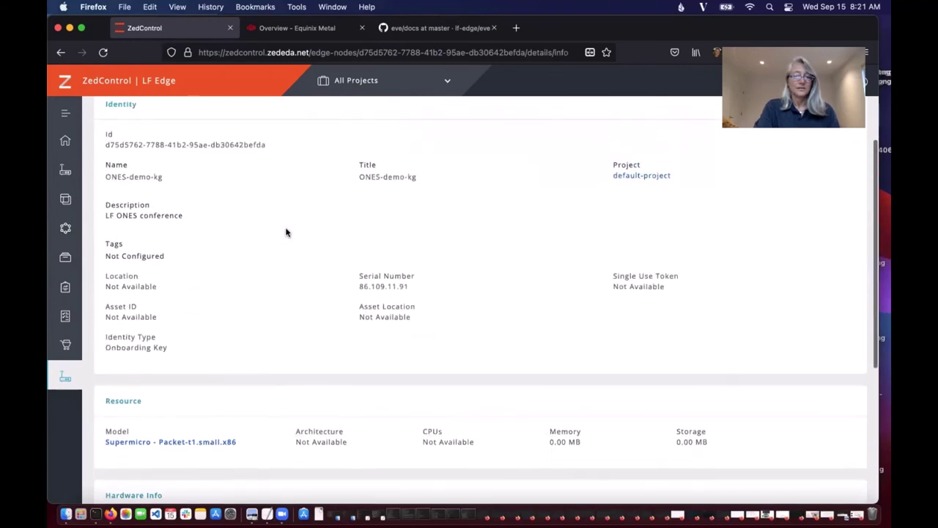
{"action": "scroll", "coordinate": [285, 232], "scroll_direction": "up", "scroll_amount": 2}
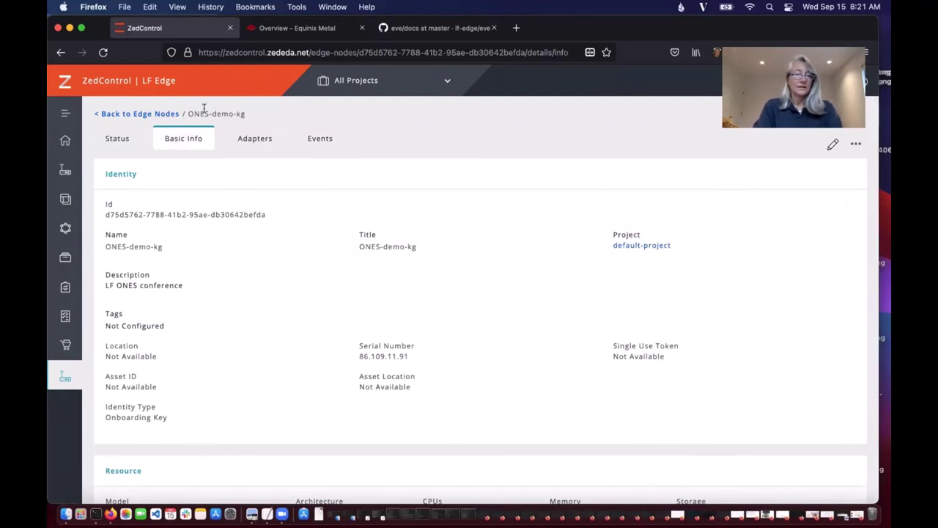
Scroll through the Marketplace's Edge Apps catalogue: Cloud & Application Enablement, Edge Application Framework, Other.
{"action": "left_click", "coordinate": [68, 346]}
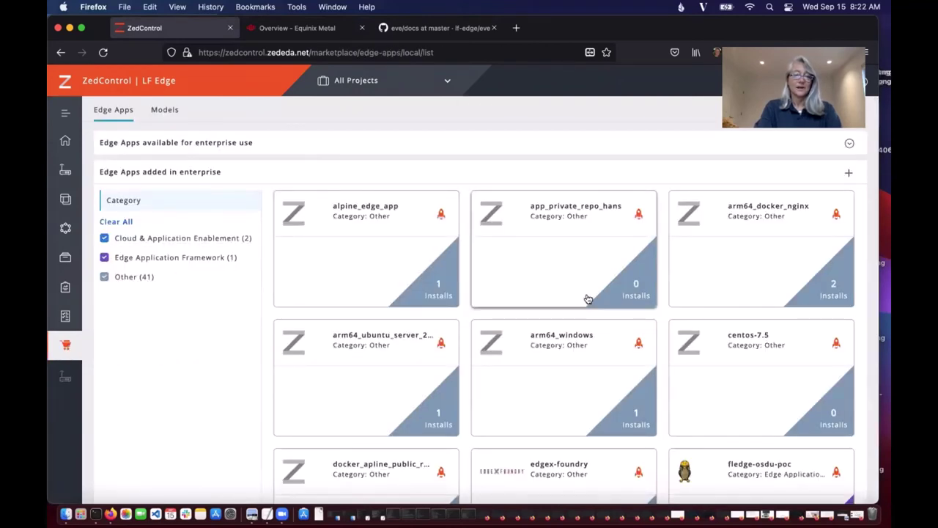
{"action": "scroll", "coordinate": [587, 298], "scroll_direction": "down", "scroll_amount": 3}
{"action": "scroll", "coordinate": [587, 298], "scroll_direction": "down", "scroll_amount": 1}
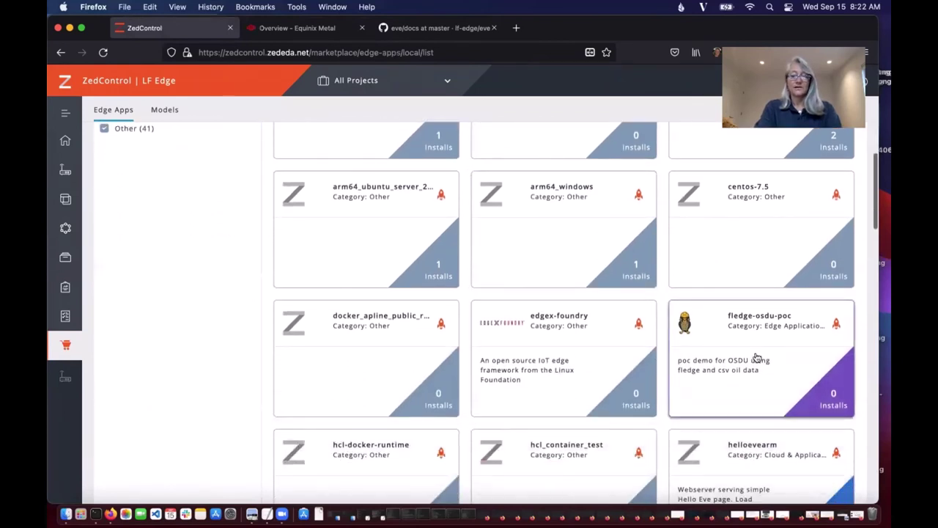
{"action": "scroll", "coordinate": [757, 363], "scroll_direction": "down", "scroll_amount": 1}
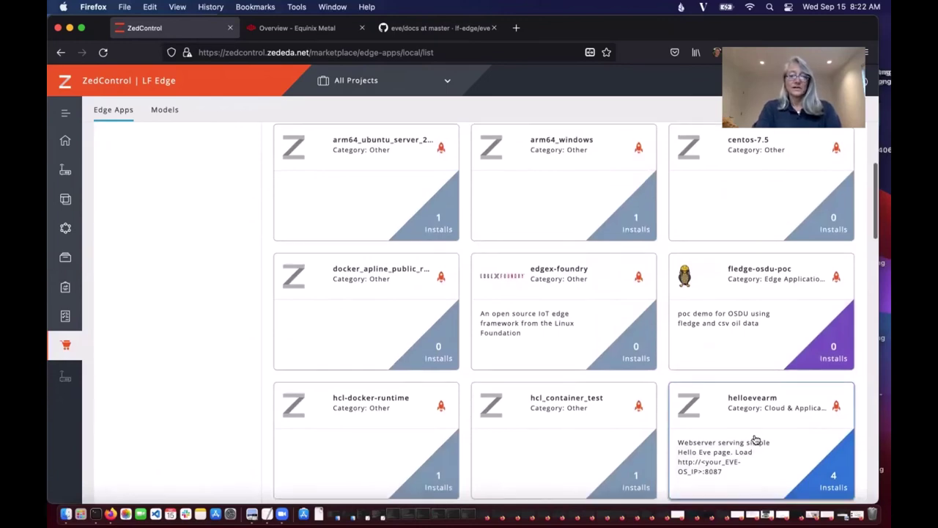
{"action": "scroll", "coordinate": [755, 439], "scroll_direction": "down", "scroll_amount": 5}
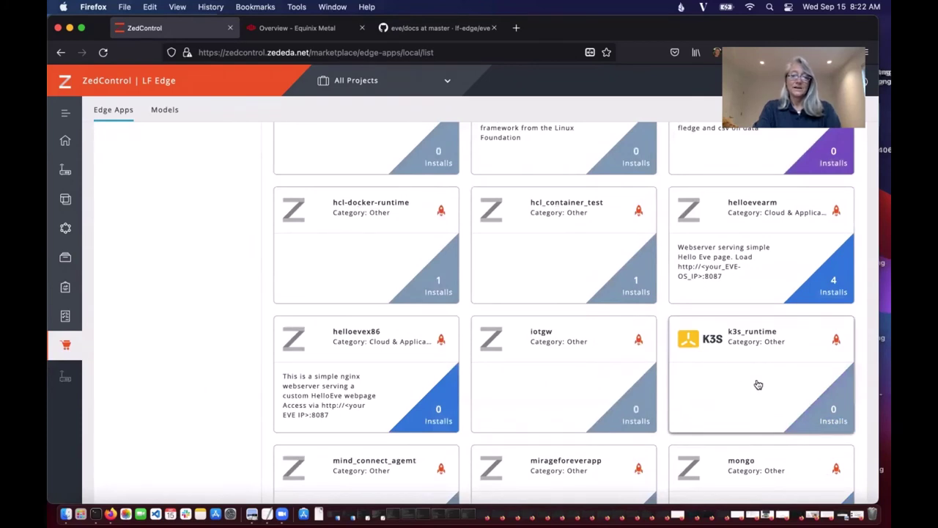
{"action": "scroll", "coordinate": [758, 384], "scroll_direction": "down", "scroll_amount": 6}
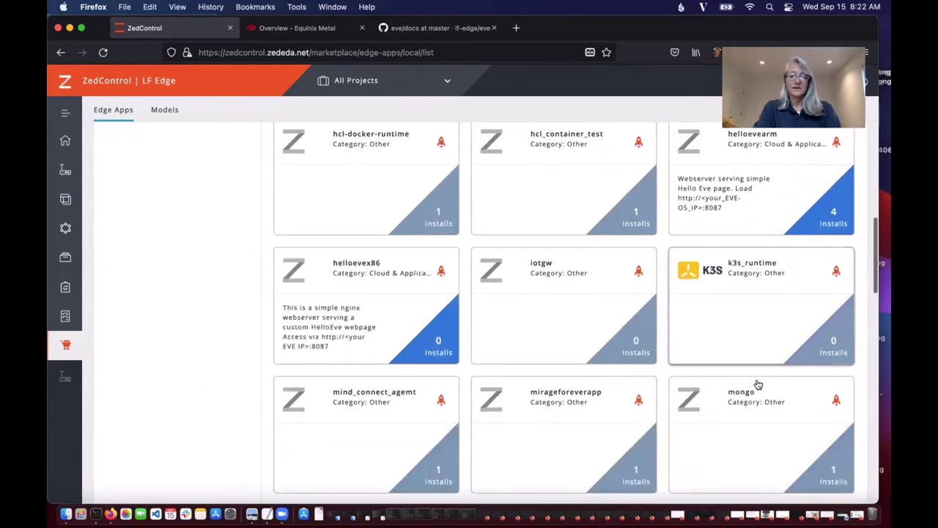
{"action": "scroll", "coordinate": [758, 385], "scroll_direction": "down", "scroll_amount": 10}
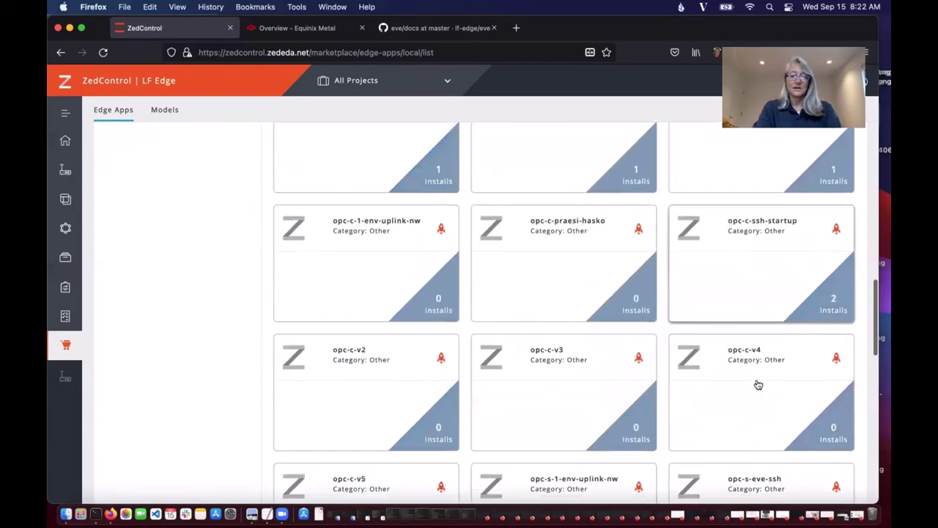
{"action": "scroll", "coordinate": [758, 385], "scroll_direction": "down", "scroll_amount": 9}
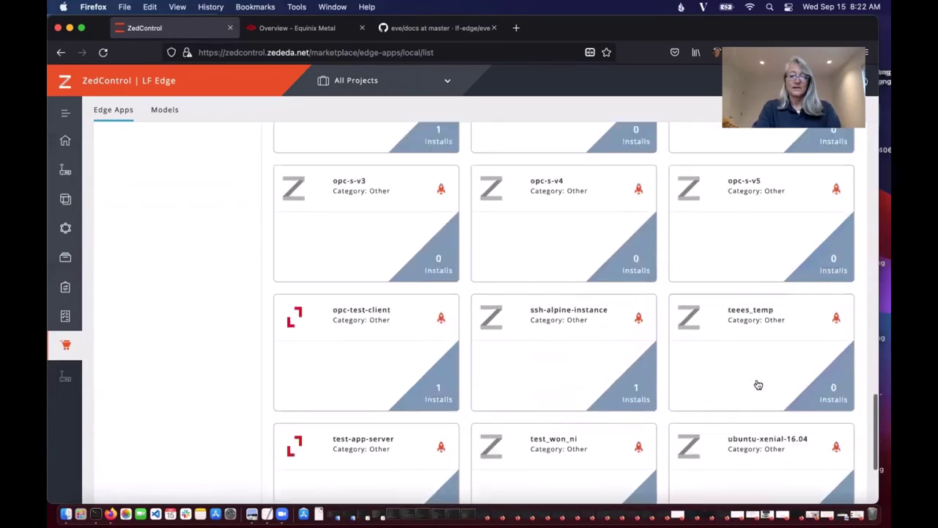
{"action": "scroll", "coordinate": [758, 385], "scroll_direction": "down", "scroll_amount": 2}
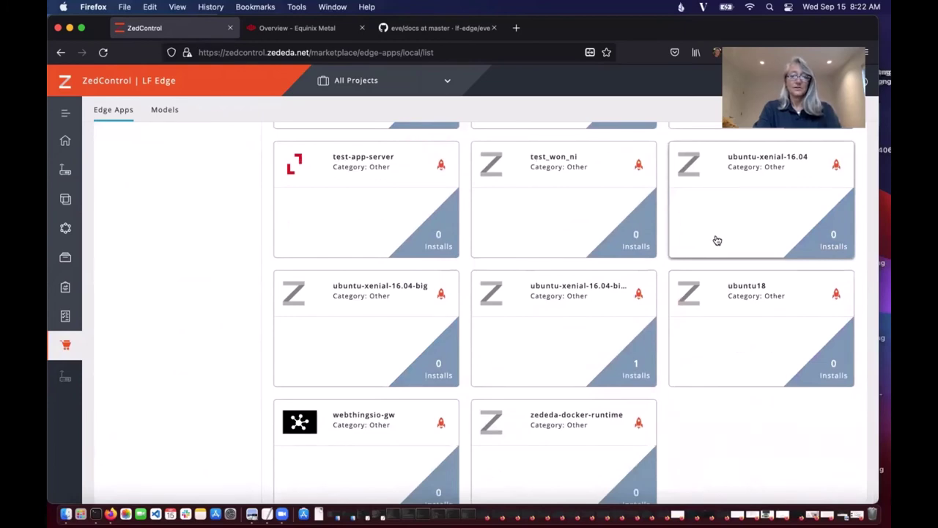
{"action": "scroll", "coordinate": [717, 240], "scroll_direction": "up", "scroll_amount": 15}
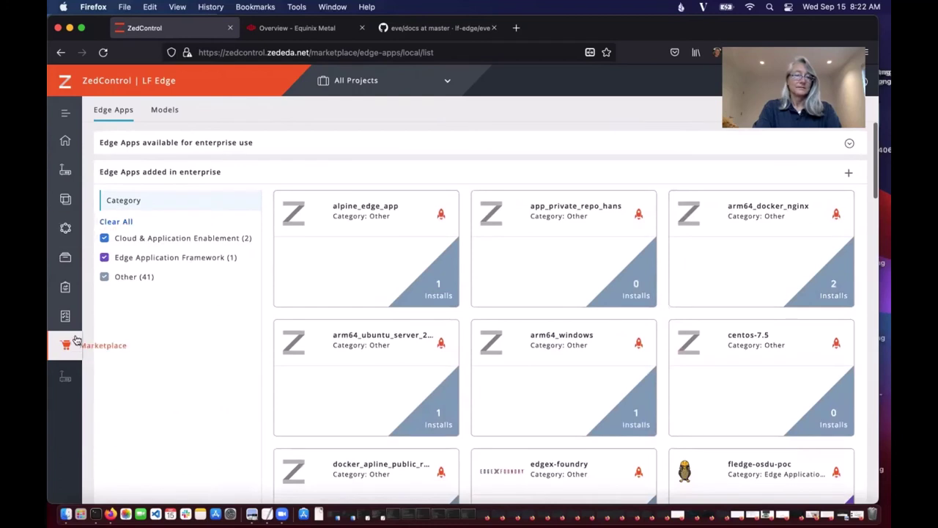
Glance at Models, check ONES-demo-kg's Events and Online status, then scroll Marketplace to helloevearm.
{"action": "left_click", "coordinate": [164, 111]}
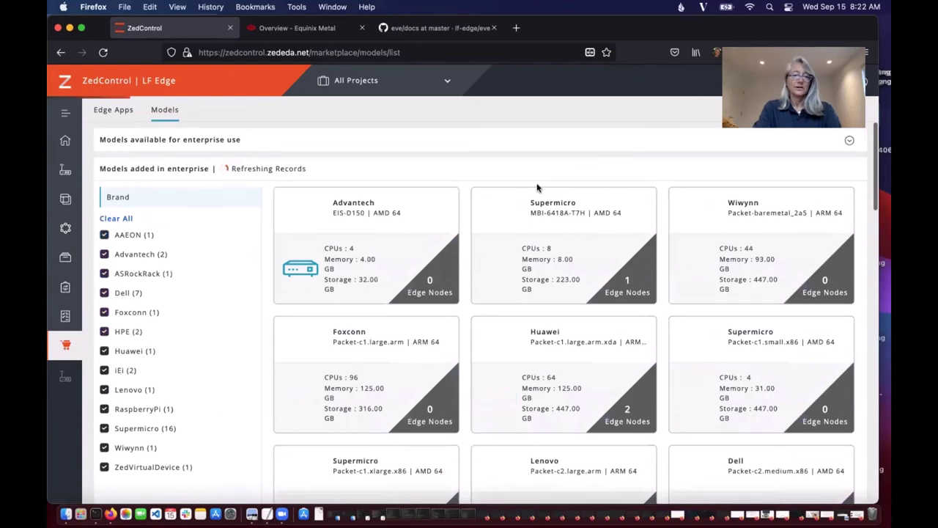
{"action": "left_click", "coordinate": [64, 382]}
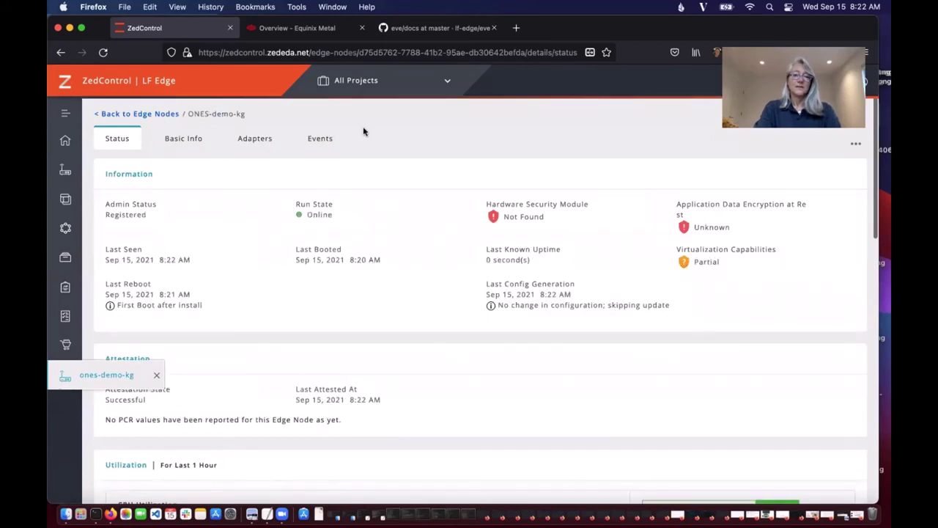
{"action": "left_click", "coordinate": [321, 138]}
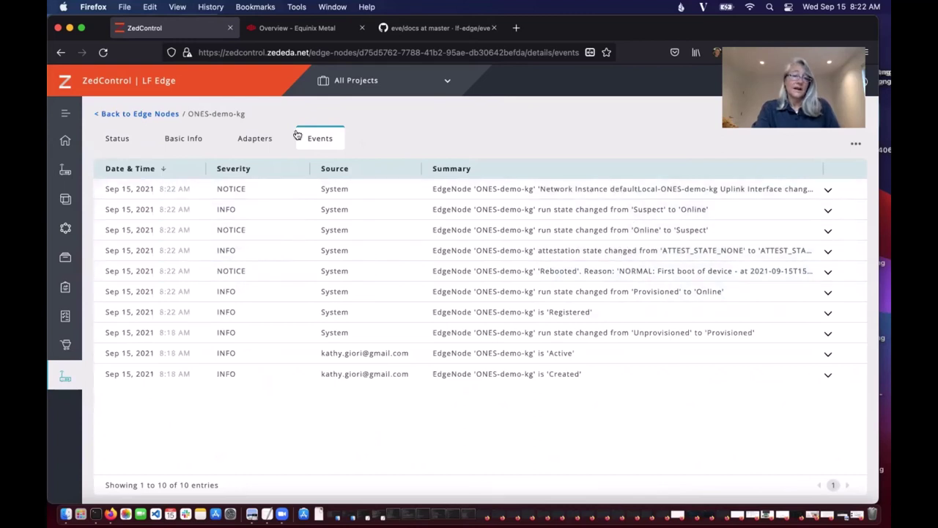
{"action": "left_click", "coordinate": [118, 138]}
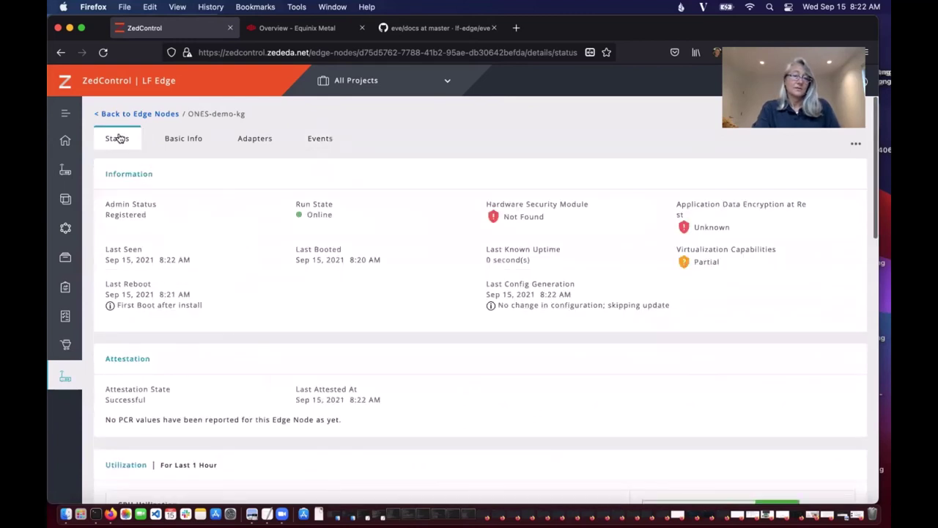
{"action": "left_click", "coordinate": [66, 345]}
{"action": "scroll", "coordinate": [613, 381], "scroll_direction": "down", "scroll_amount": 10}
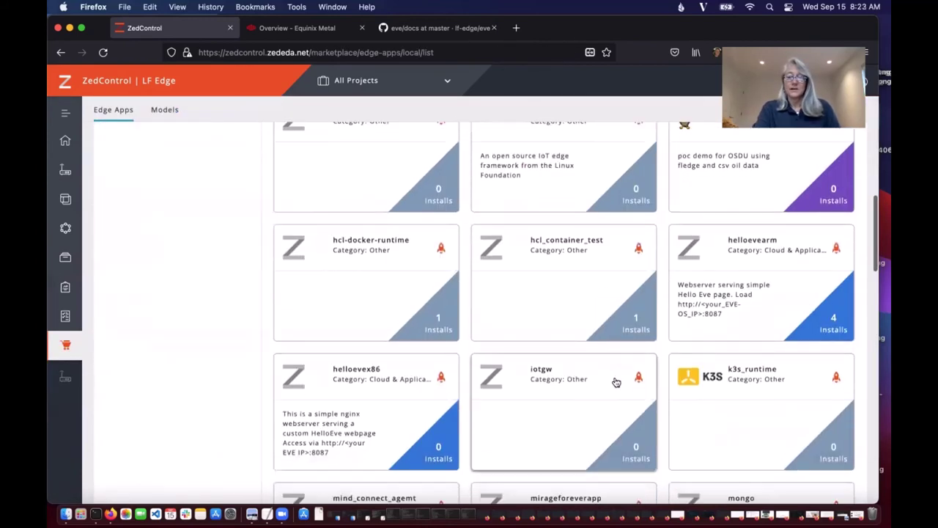
Start a helloevearm app instance in default-project targeting the ONES-demo-kg edge node.
{"action": "left_click", "coordinate": [753, 303]}
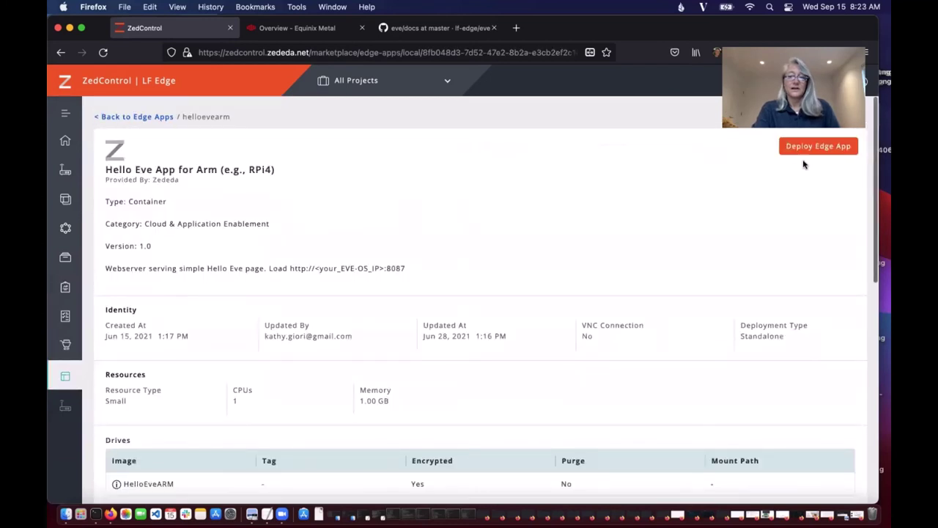
{"action": "left_click", "coordinate": [809, 149]}
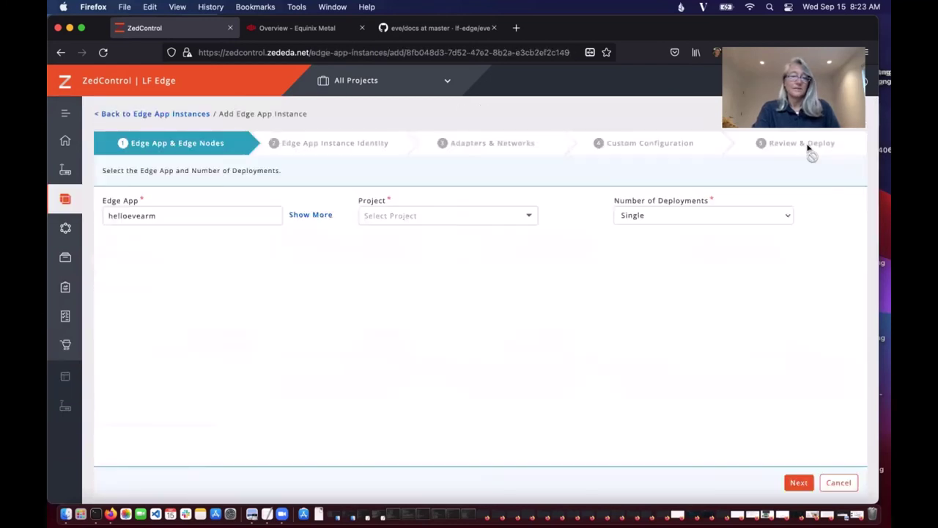
{"action": "left_click", "coordinate": [423, 217]}
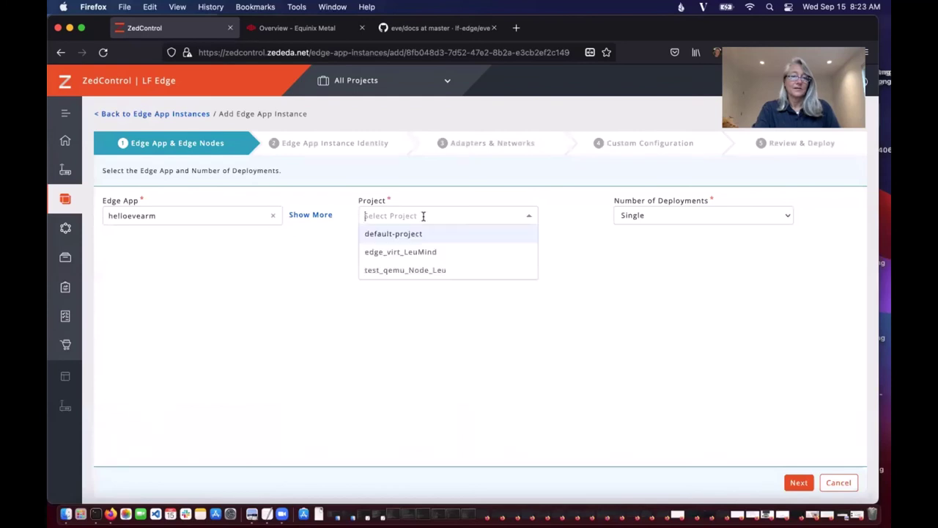
{"action": "left_click", "coordinate": [423, 234]}
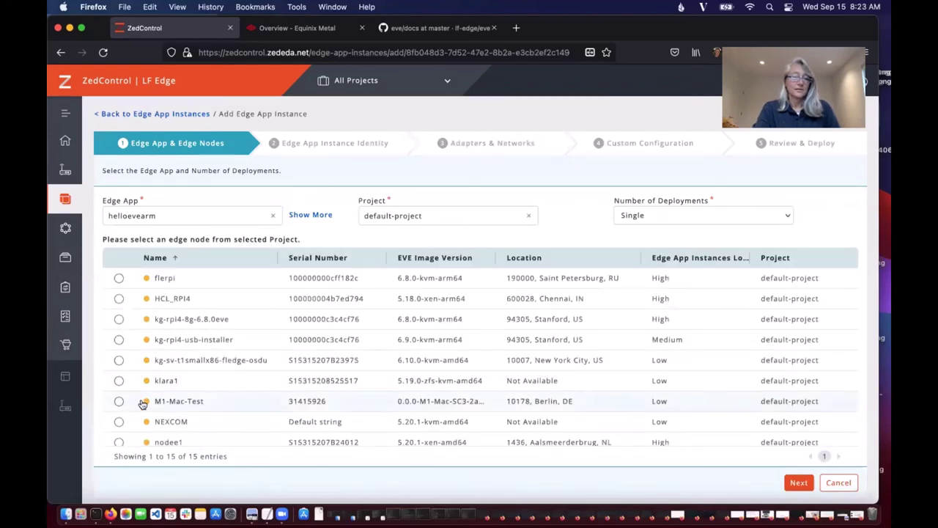
{"action": "scroll", "coordinate": [141, 397], "scroll_direction": "down", "scroll_amount": 3}
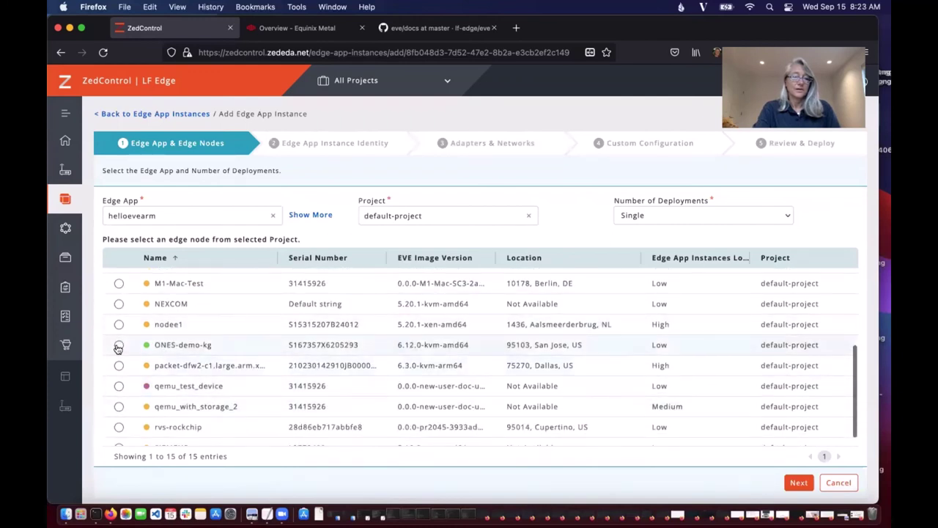
{"action": "left_click", "coordinate": [118, 346]}
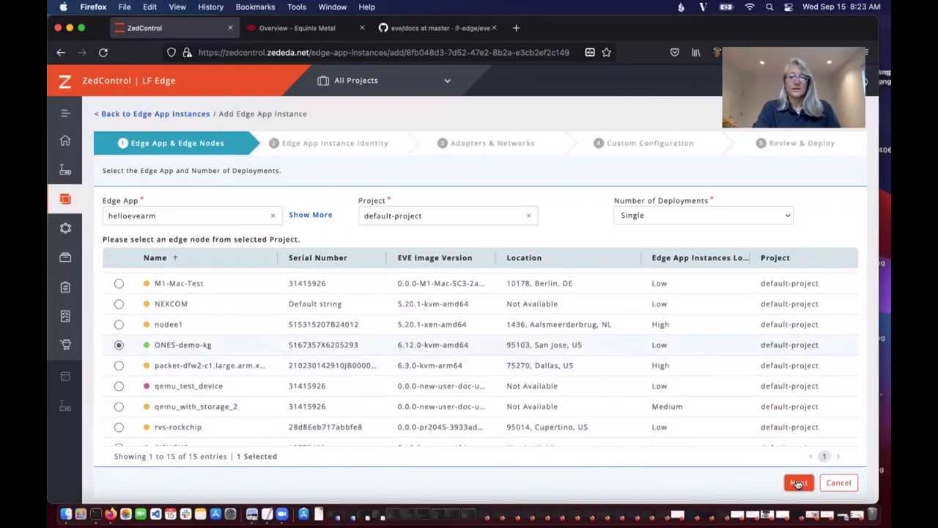
{"action": "left_click", "coordinate": [799, 482]}
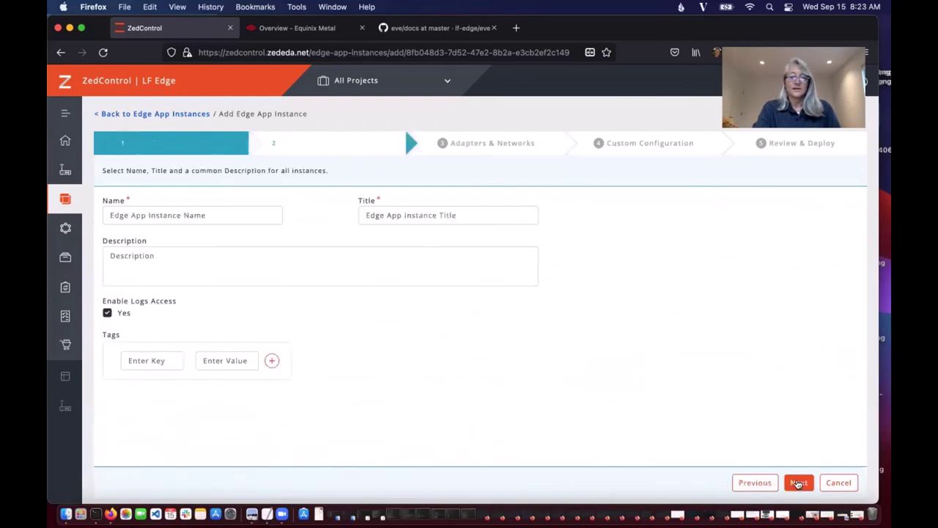
Name the instance hello-eve, advance through Adapters and Custom Configuration to Review & Deploy, then cancel.
{"action": "left_click", "coordinate": [238, 214]}
{"action": "type", "text": "hello-eve"}
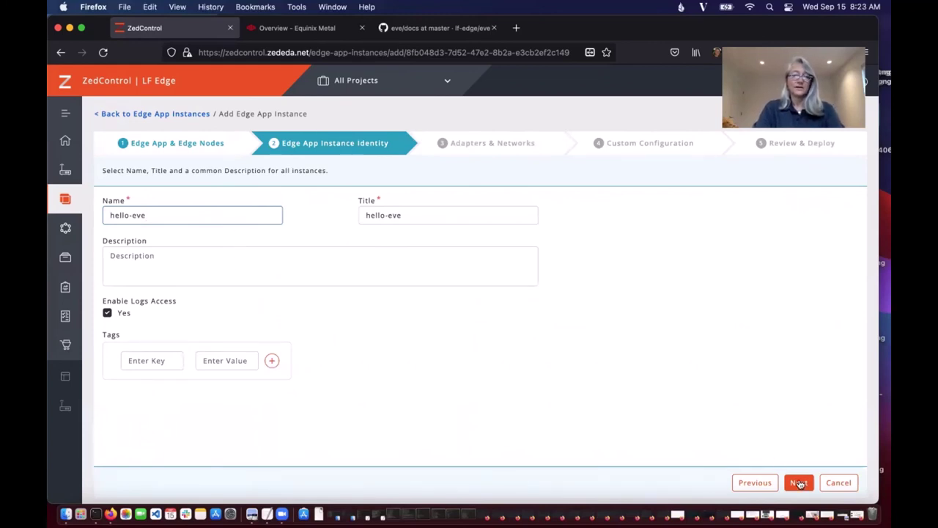
{"action": "left_click", "coordinate": [799, 483]}
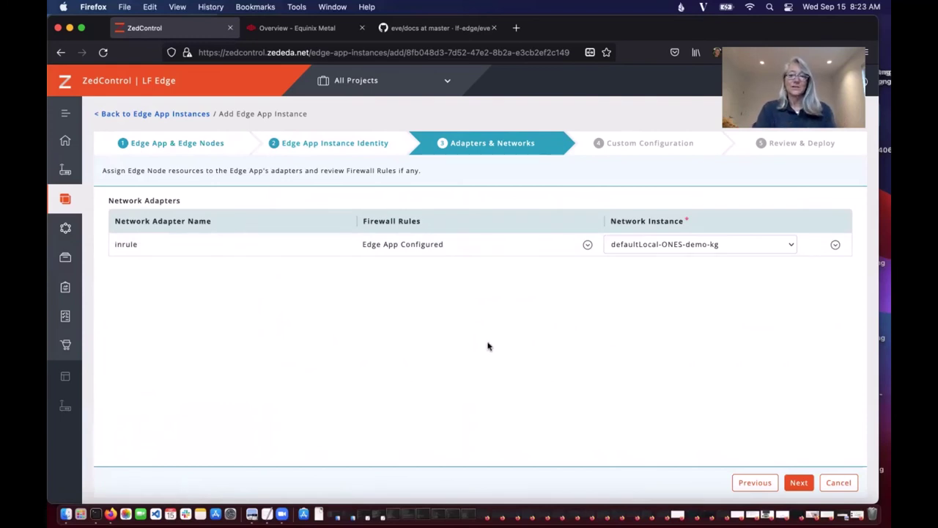
{"action": "left_click", "coordinate": [799, 484]}
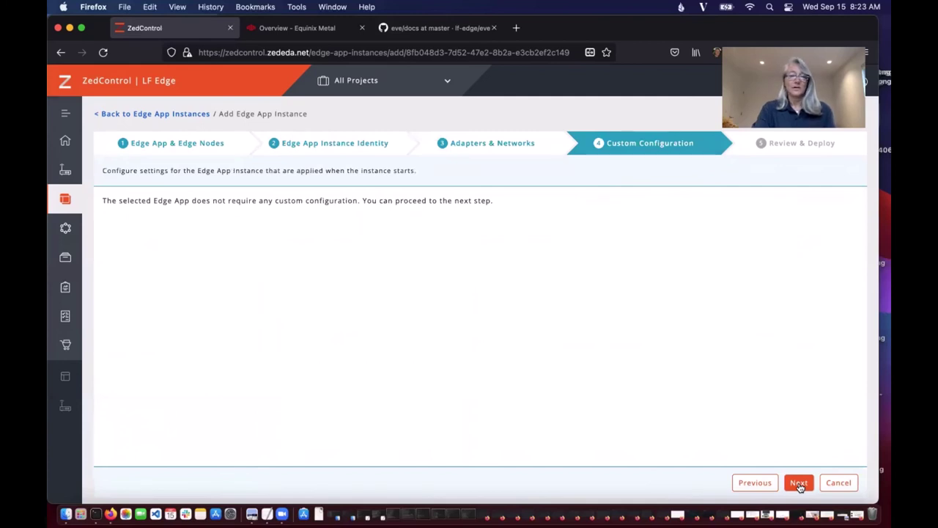
{"action": "left_click", "coordinate": [799, 484]}
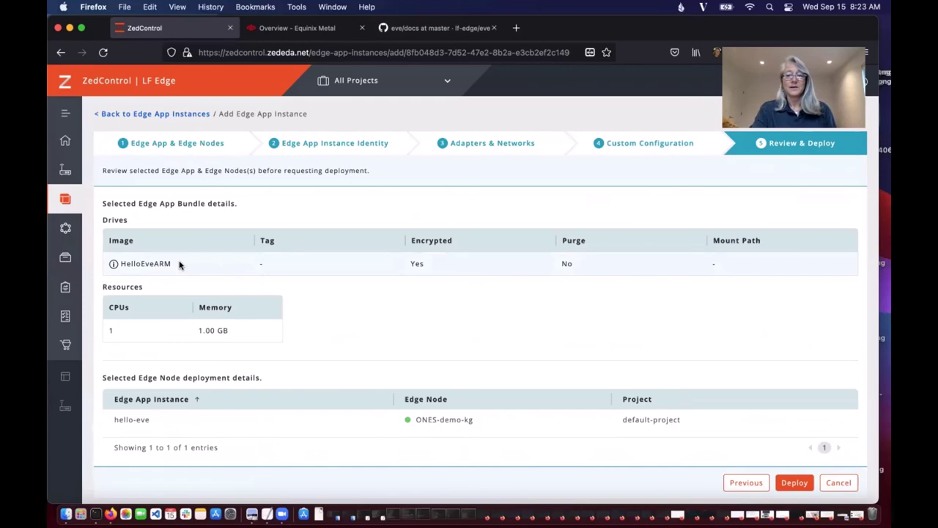
{"action": "left_click", "coordinate": [849, 486]}
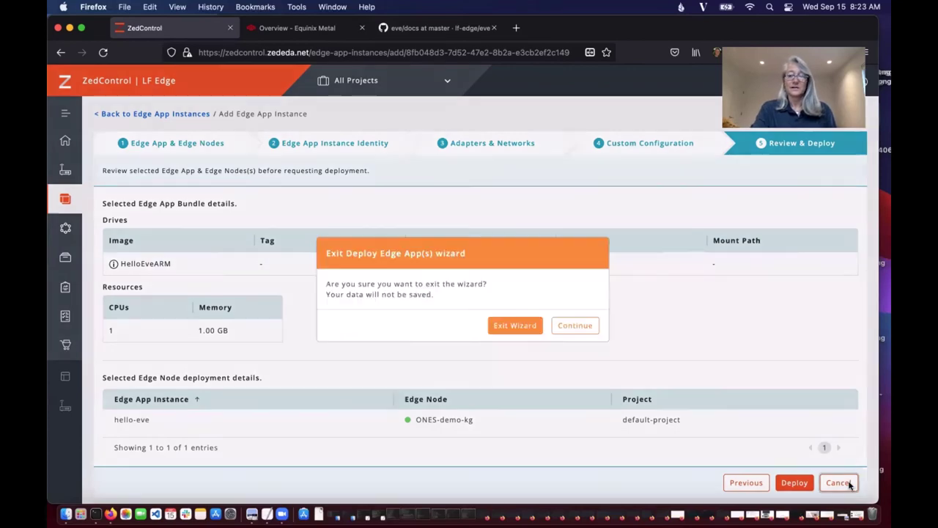
Exit the deployment wizard without saving and open the ONES-demo-kg edge node.
{"action": "left_click", "coordinate": [517, 326]}
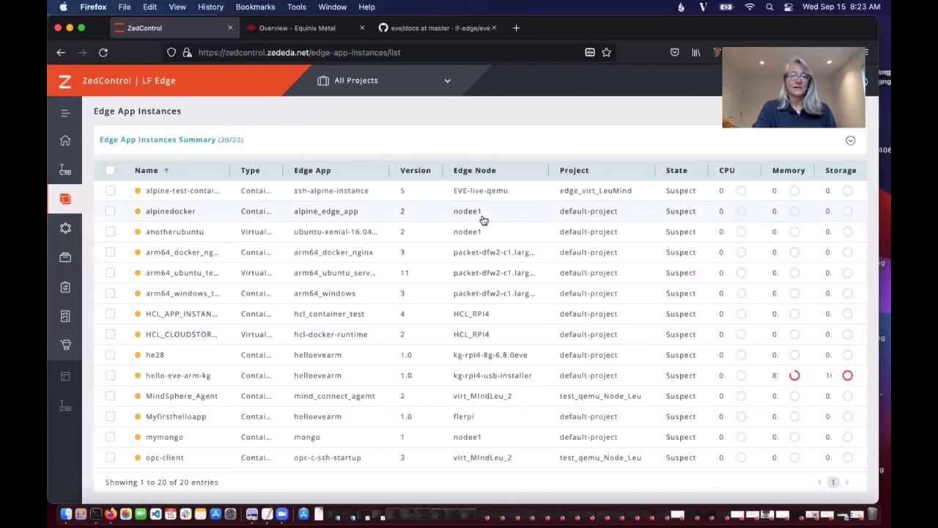
{"action": "scroll", "coordinate": [188, 377], "scroll_direction": "down", "scroll_amount": 3}
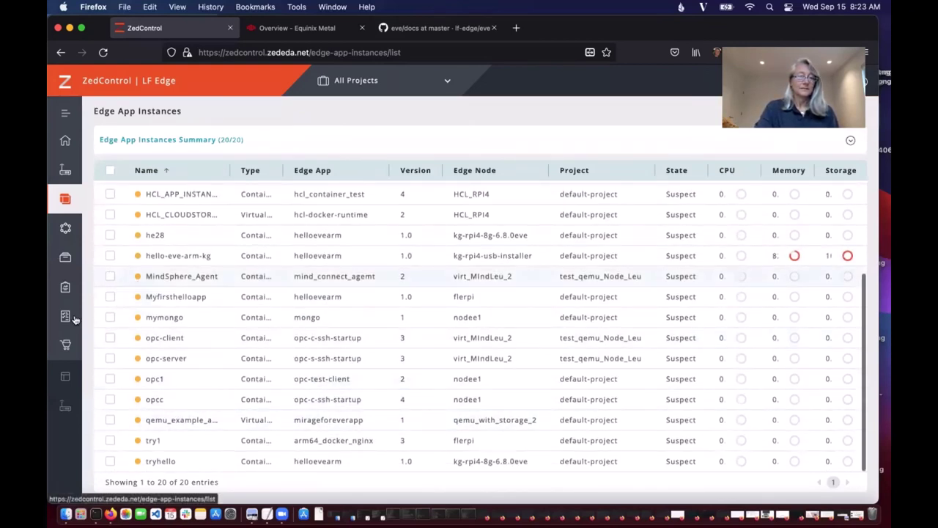
{"action": "left_click", "coordinate": [64, 405]}
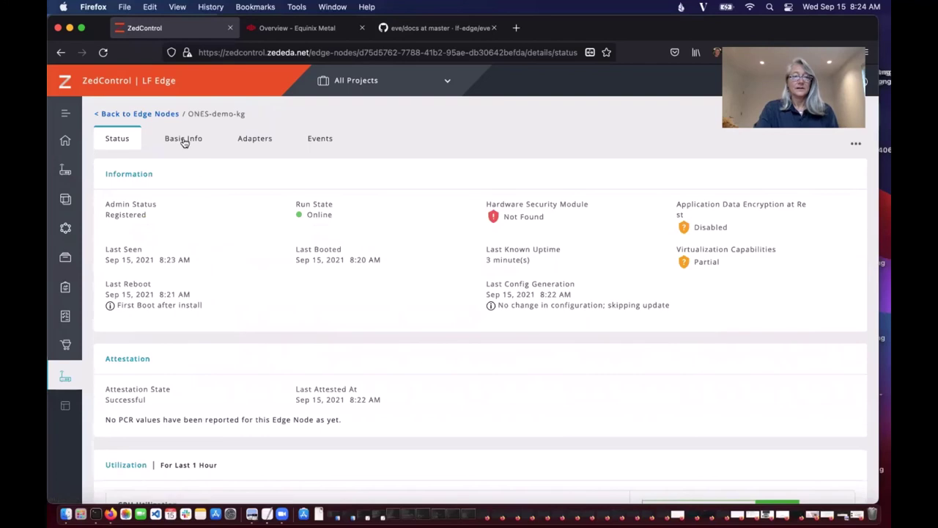
Review ONES-demo-kg's Basic Info and Adapters tabs, then return to the Equinix Metal server overview.
{"action": "left_click", "coordinate": [184, 139]}
{"action": "scroll", "coordinate": [299, 264], "scroll_direction": "down", "scroll_amount": 3}
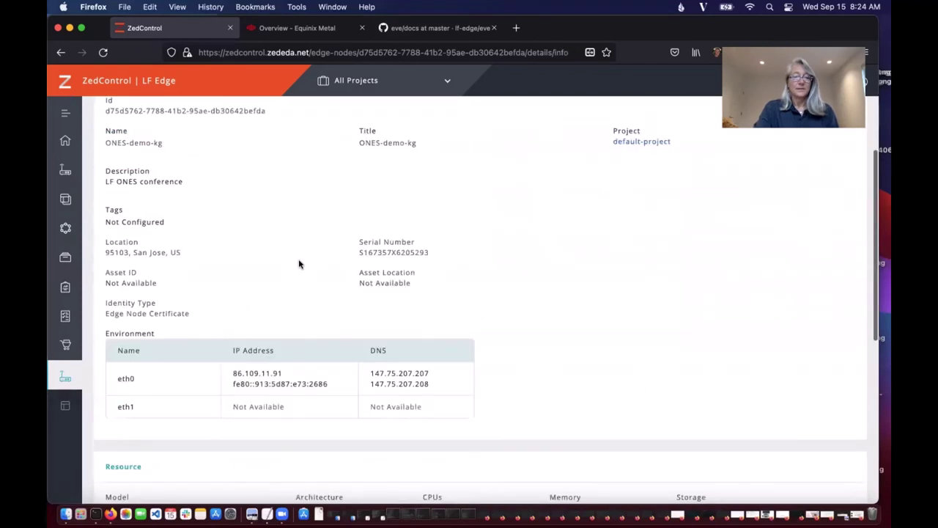
{"action": "scroll", "coordinate": [299, 264], "scroll_direction": "down", "scroll_amount": 5}
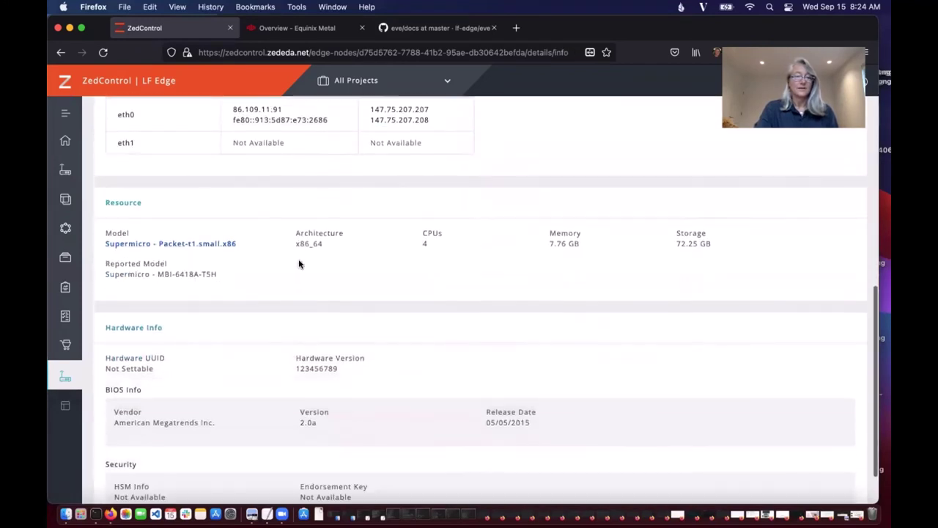
{"action": "scroll", "coordinate": [299, 264], "scroll_direction": "down", "scroll_amount": 1}
{"action": "scroll", "coordinate": [299, 264], "scroll_direction": "up", "scroll_amount": 5}
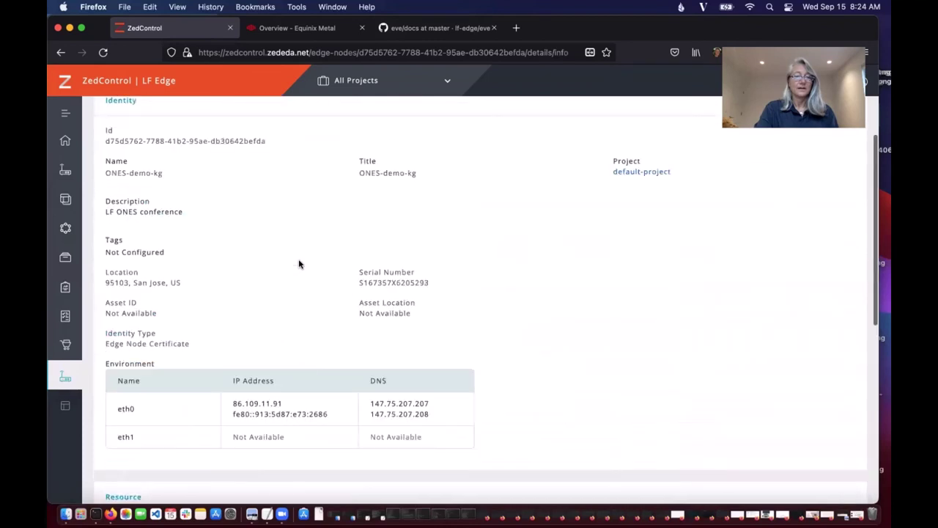
{"action": "scroll", "coordinate": [299, 264], "scroll_direction": "up", "scroll_amount": 2}
{"action": "left_click", "coordinate": [251, 142]}
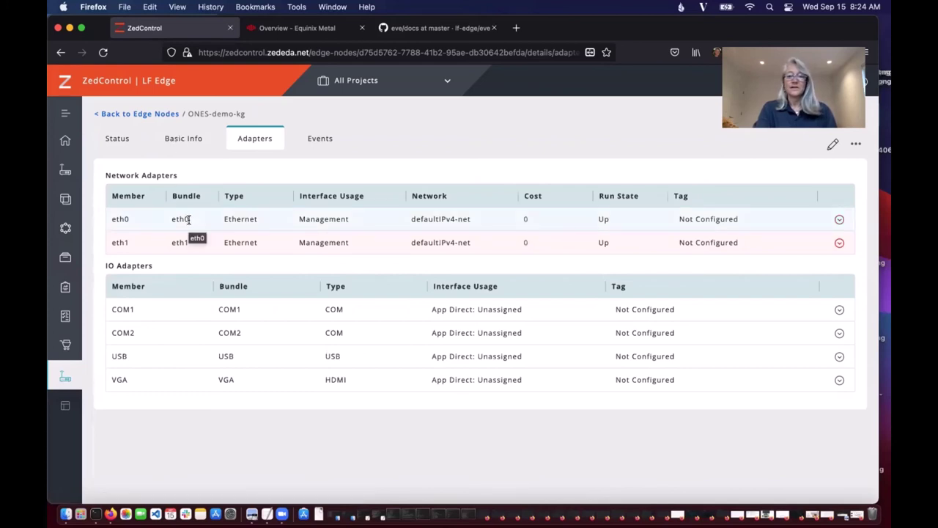
{"action": "left_click", "coordinate": [303, 28]}
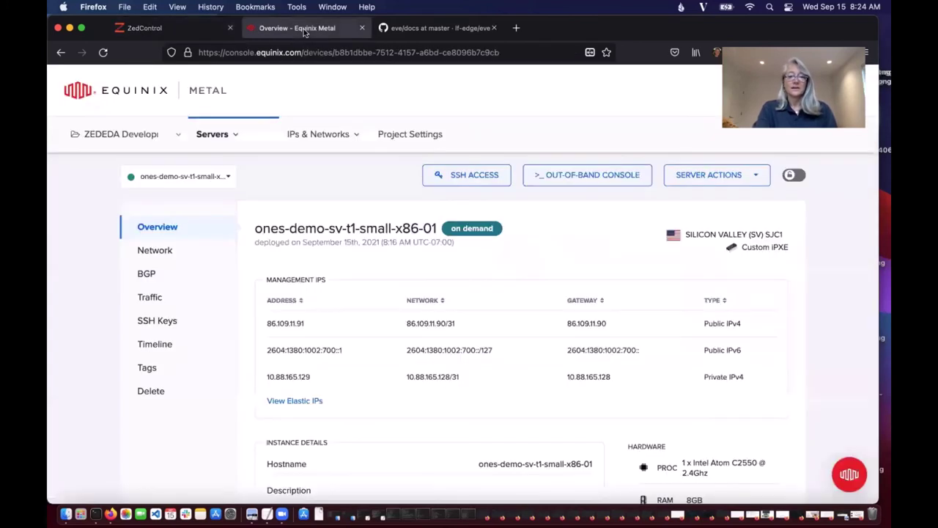
Check the server traffic chart (39.9 Kb/s outbound, 4.3 Mb/s inbound), then go back to ZedControl.
{"action": "left_click", "coordinate": [155, 297]}
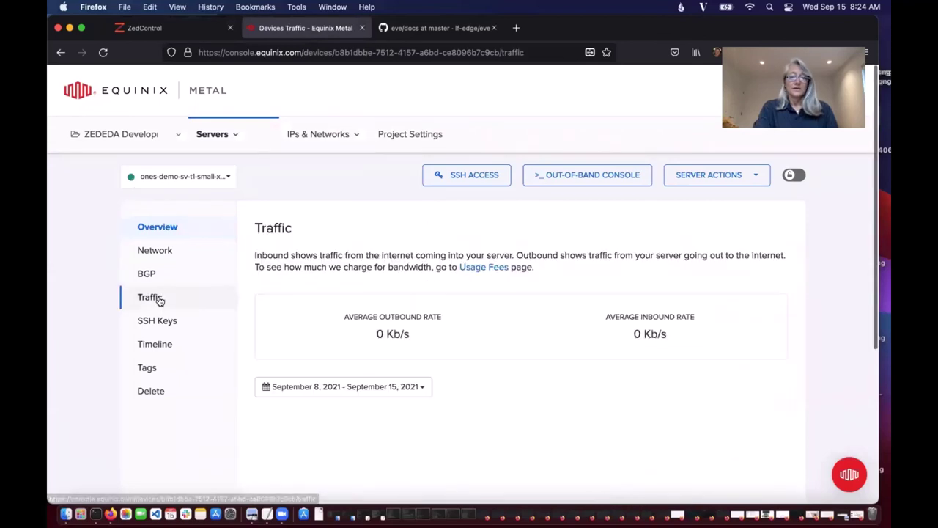
{"action": "scroll", "coordinate": [524, 373], "scroll_direction": "down", "scroll_amount": 3}
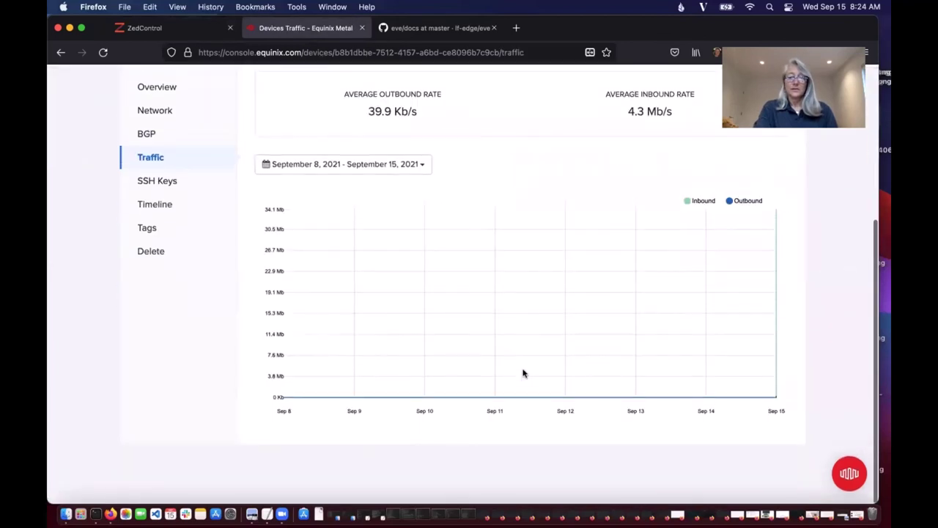
{"action": "scroll", "coordinate": [523, 373], "scroll_direction": "up", "scroll_amount": 3}
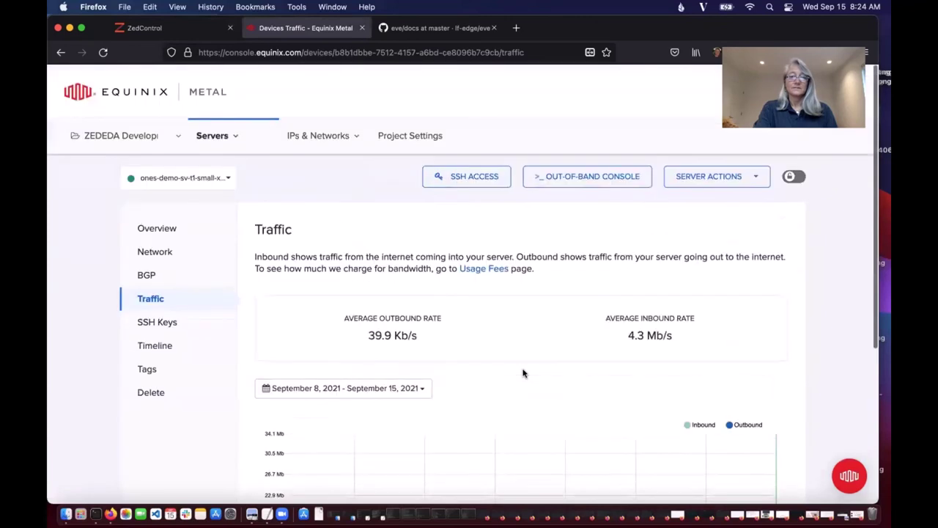
{"action": "left_click", "coordinate": [186, 27]}
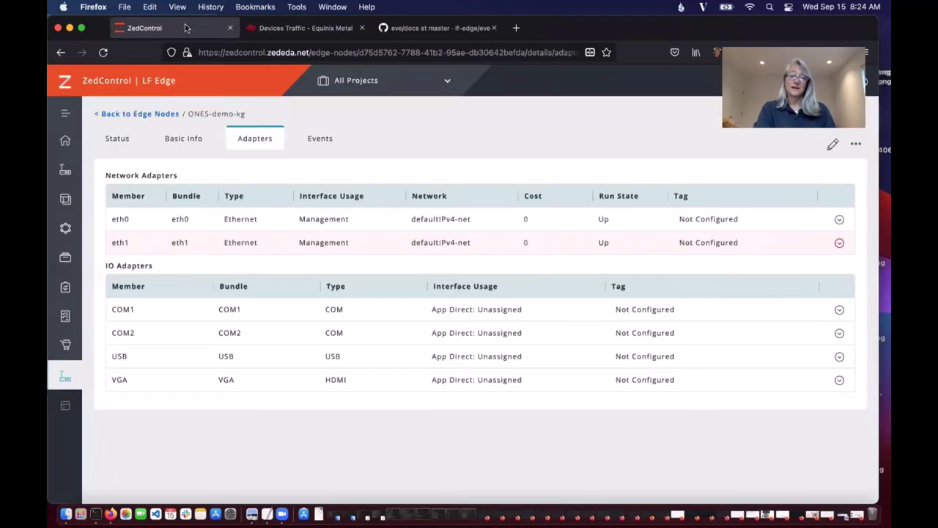
Show ONES-demo-kg Online with successful attestation, then minimize ZedControl to reveal the 'Boot from GitHub' slide.
{"action": "left_click", "coordinate": [110, 139]}
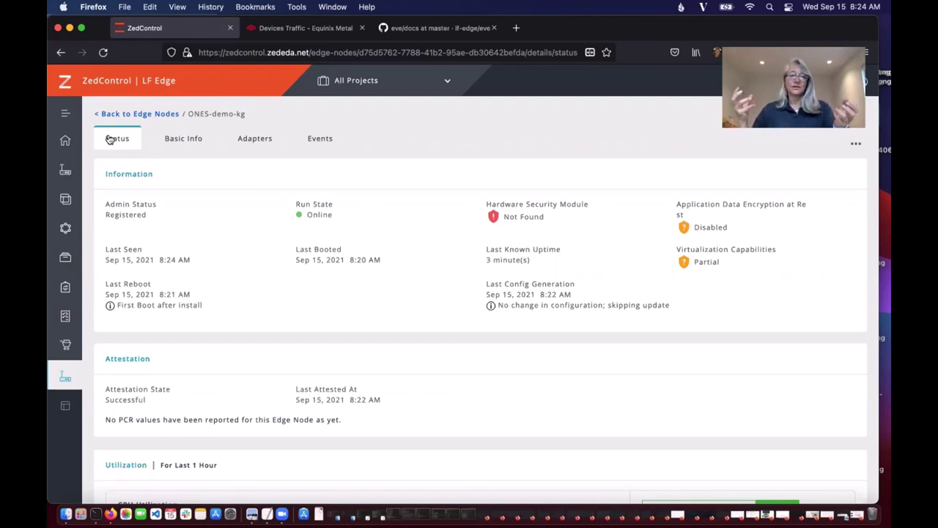
{"action": "left_click", "coordinate": [70, 28]}
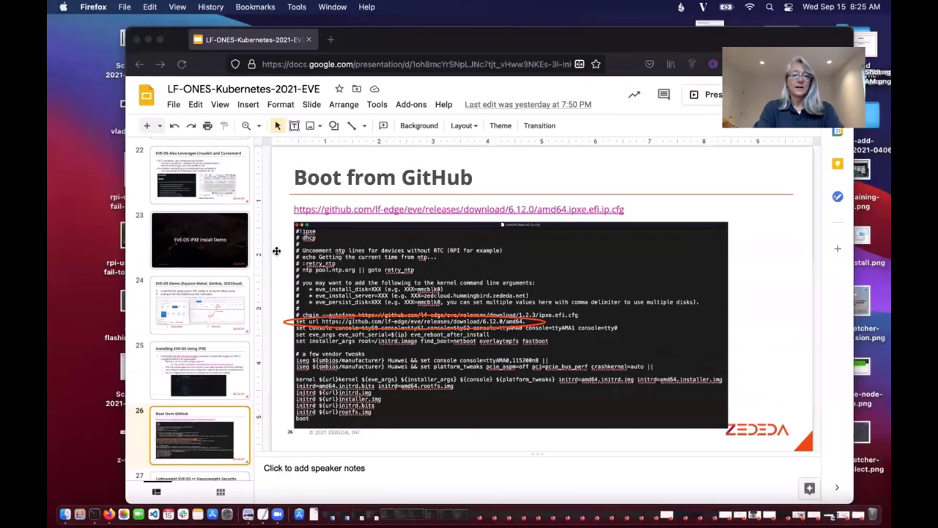
Present the deck full screen and advance to slide 27, 'Lightweight EVE-OS => Heavyweight Security'.
{"action": "left_click", "coordinate": [704, 96]}
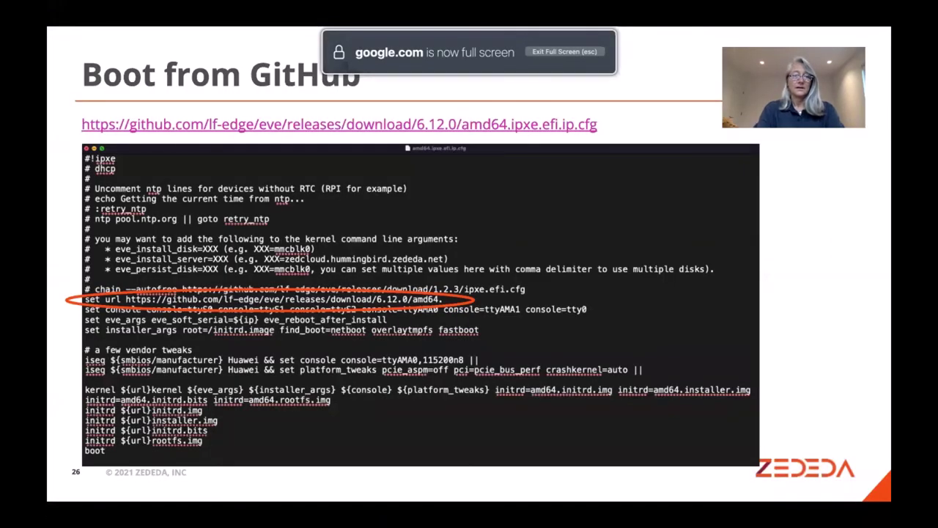
{"action": "key", "text": "Right"}
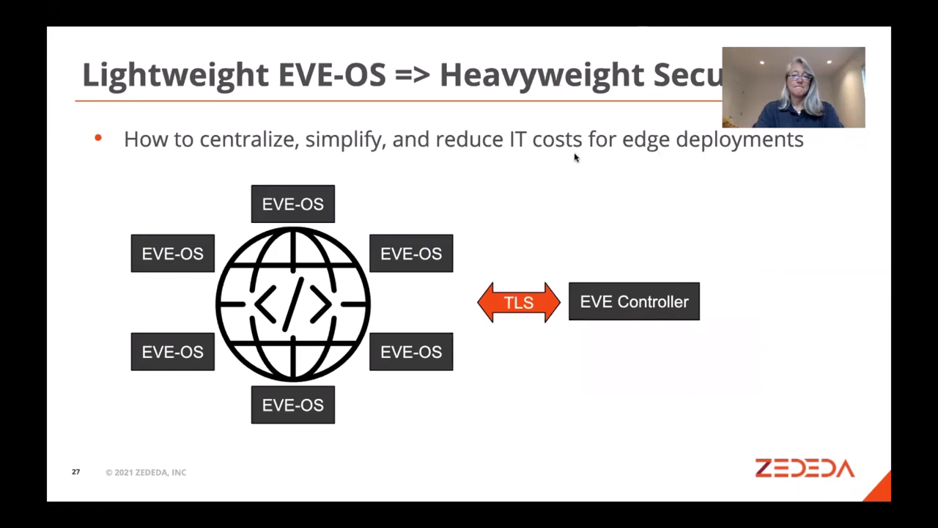